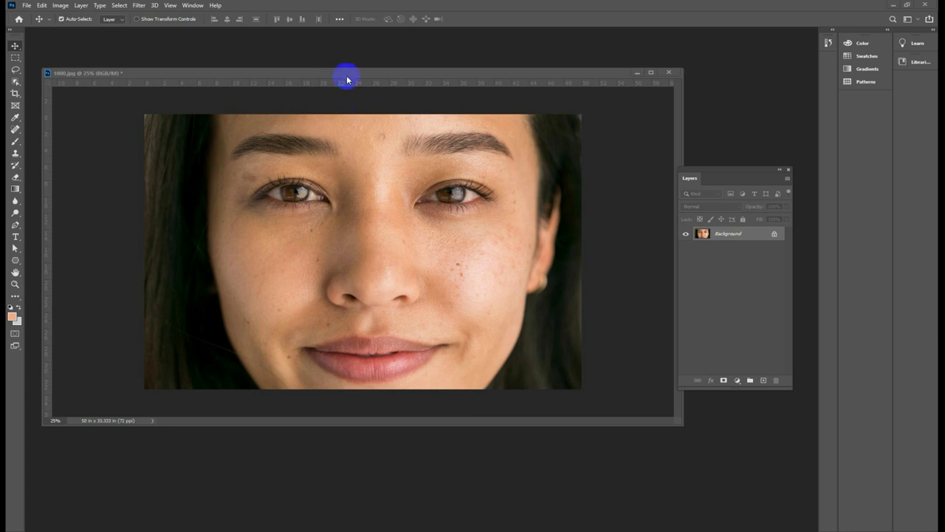
# Duplicate the Background portrait onto a new Layer 1
pyautogui.moveTo(345, 74); pyautogui.dragTo(342, 66)
pyautogui.click(493, 276)
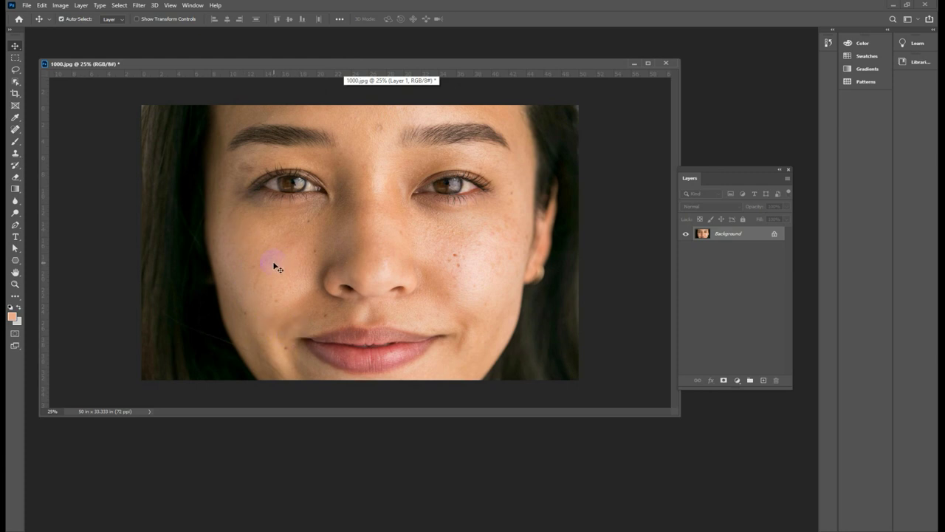
pyautogui.click(479, 266)
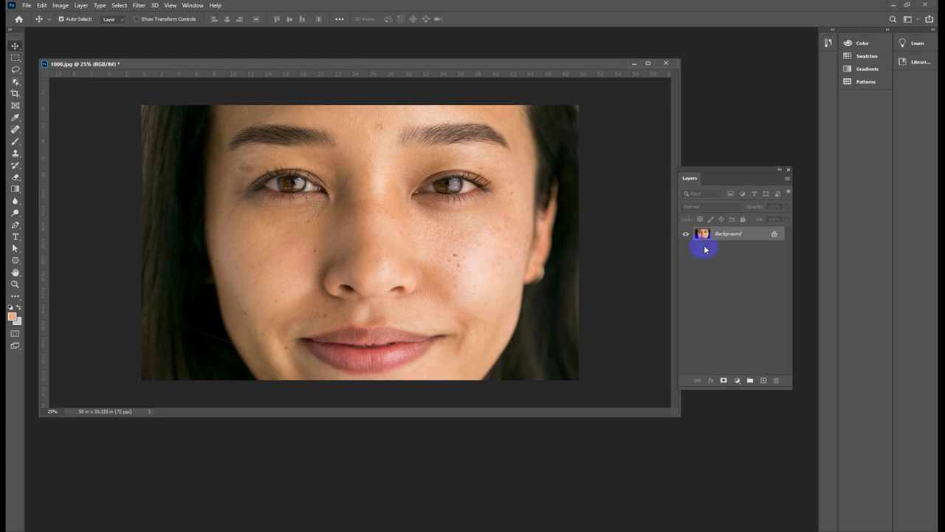
pyautogui.hotkey('ctrl', 'j')
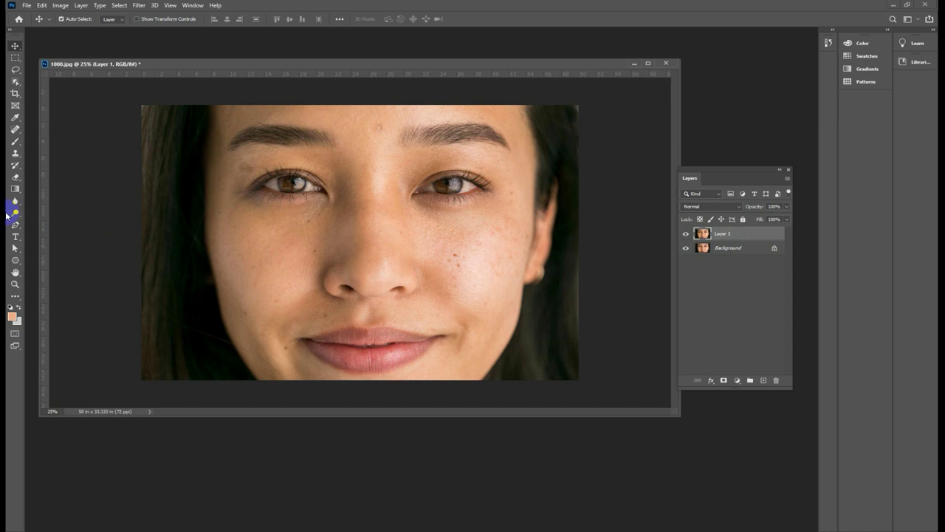
# Heal the spots on the right-hand cheek and the forehead mark with the Spot Healing Brush
pyautogui.rightClick(13, 145)
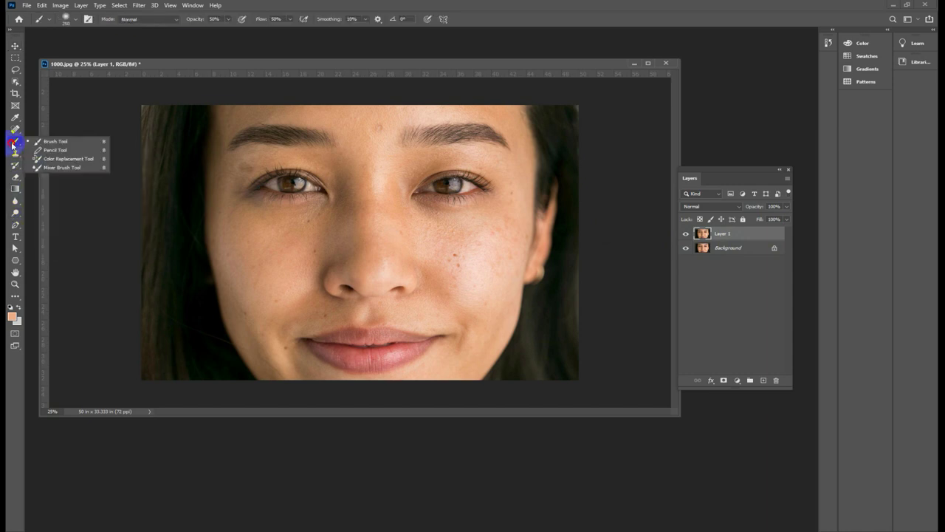
pyautogui.click(15, 129)
pyautogui.rightClick(14, 129)
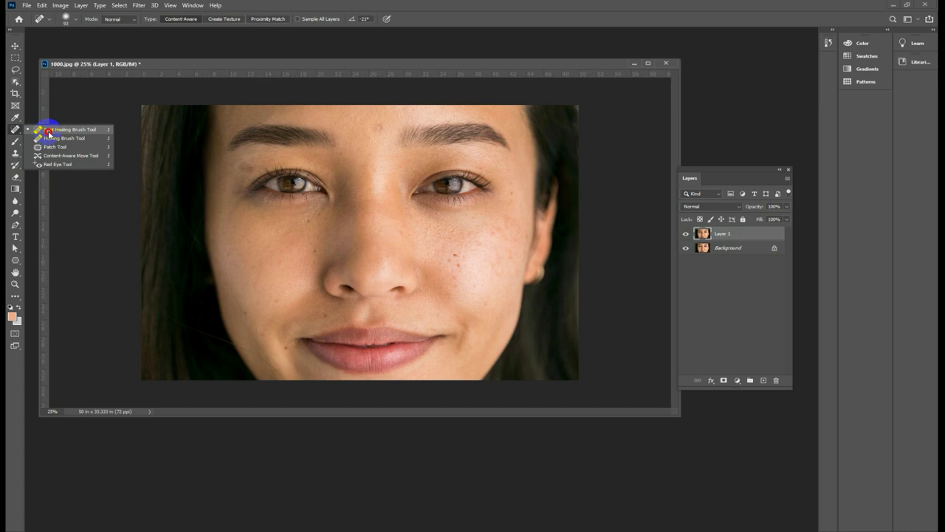
pyautogui.click(49, 131)
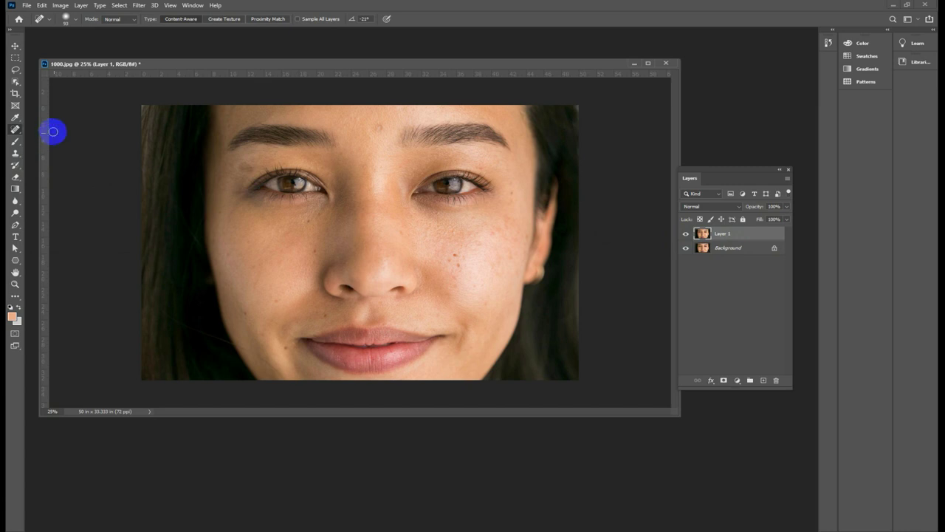
pyautogui.click(455, 254)
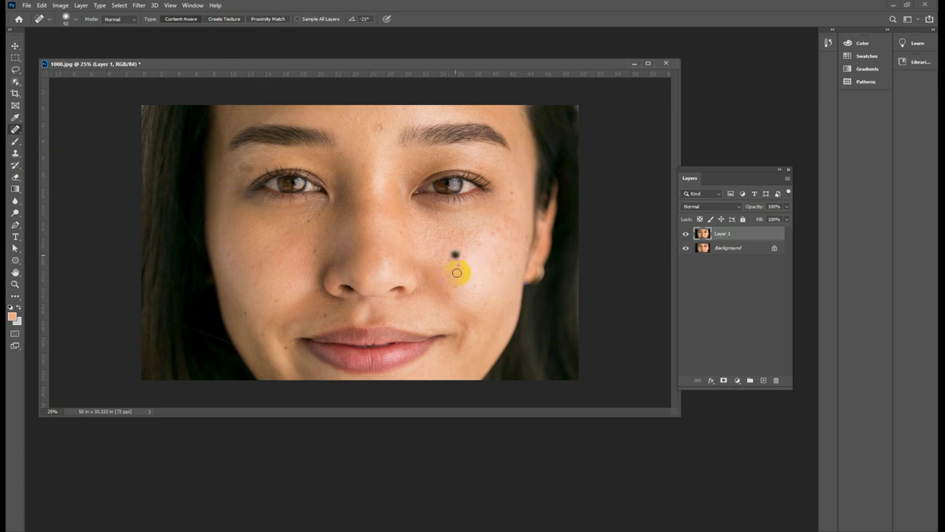
pyautogui.click(449, 260)
pyautogui.click(463, 256)
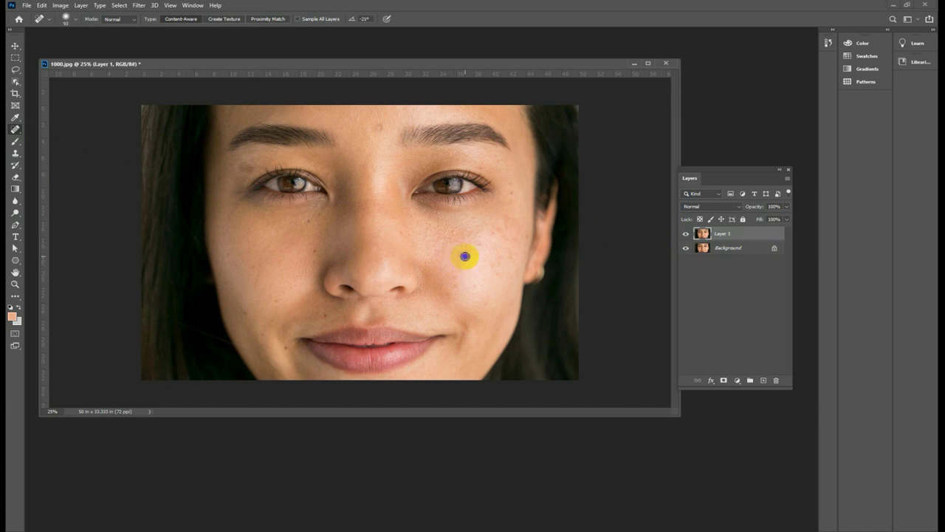
pyautogui.click(381, 127)
pyautogui.click(378, 124)
# Heal the blemishes across the left-hand cheek with clicks and short strokes
pyautogui.click(283, 243)
pyautogui.rightClick(283, 243)
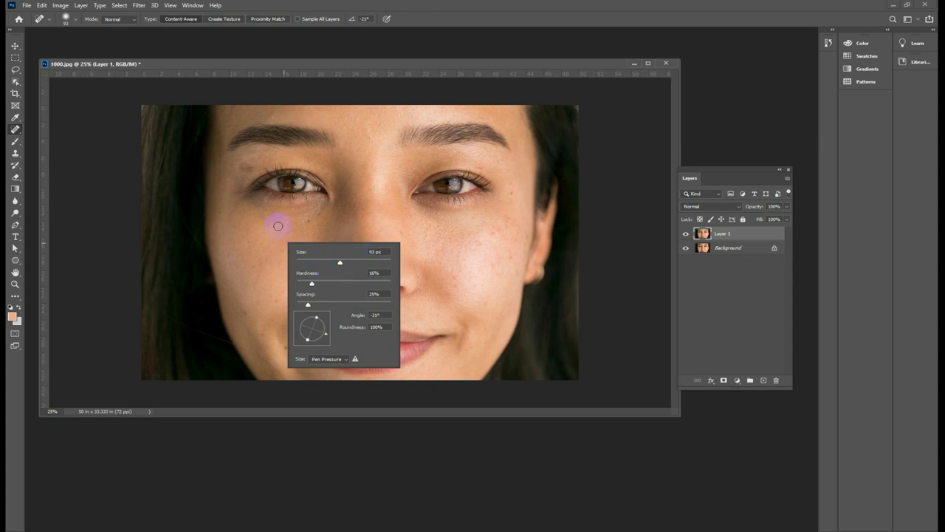
pyautogui.moveTo(270, 64); pyautogui.dragTo(277, 72)
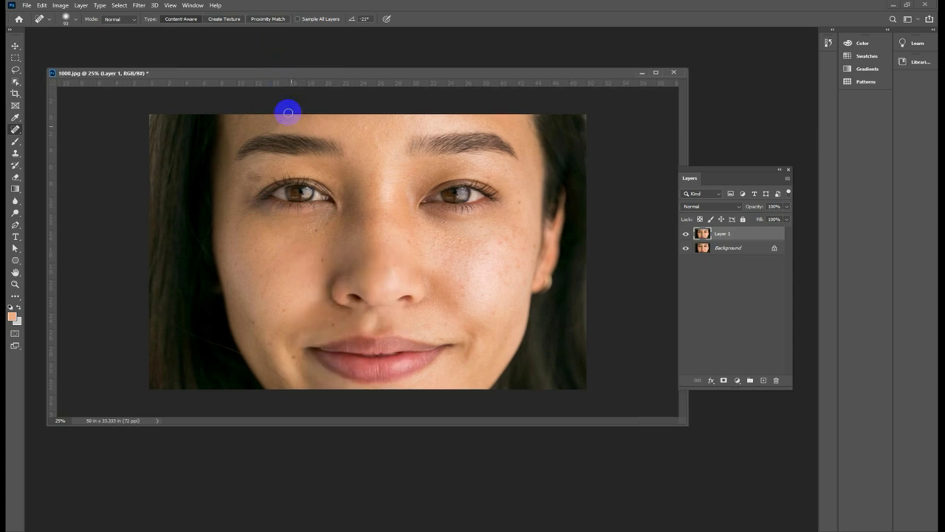
pyautogui.click(316, 231)
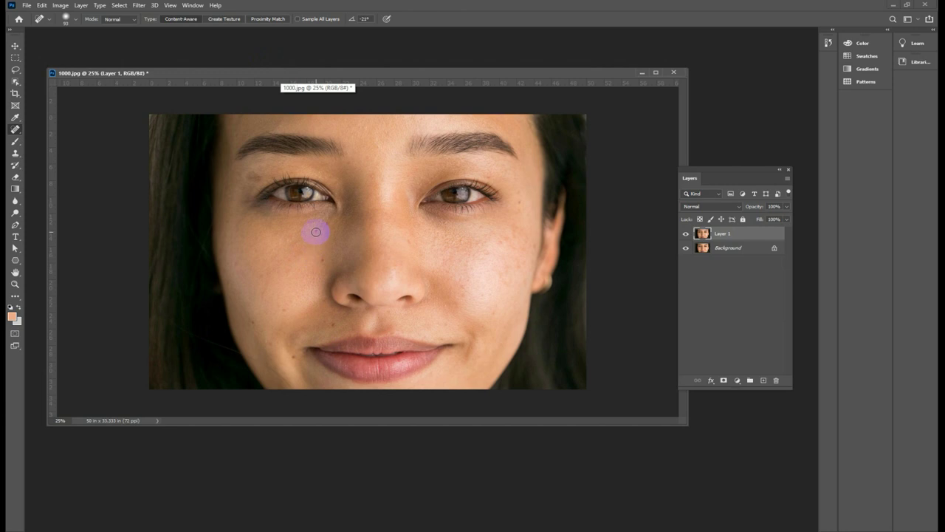
pyautogui.click(323, 263)
pyautogui.click(272, 340)
pyautogui.click(285, 311)
pyautogui.click(253, 327)
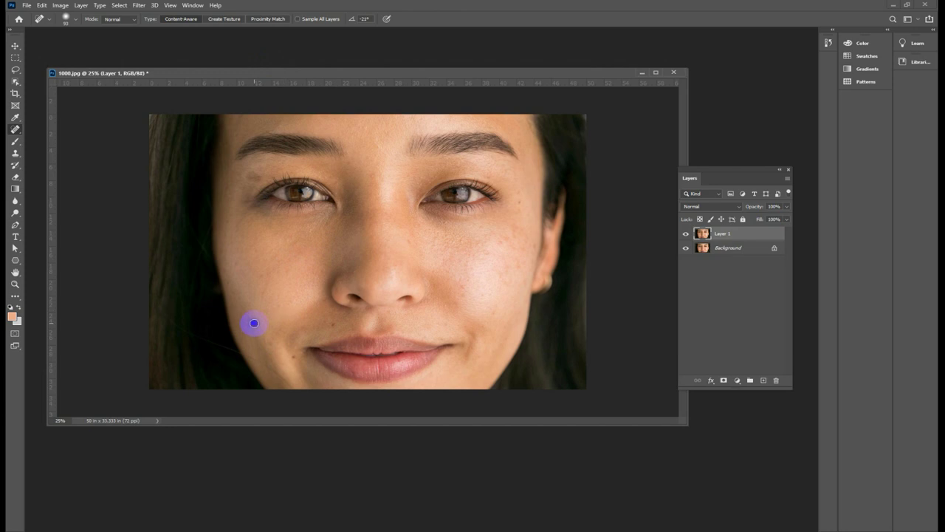
pyautogui.moveTo(243, 270); pyautogui.dragTo(235, 267)
pyautogui.click(238, 271)
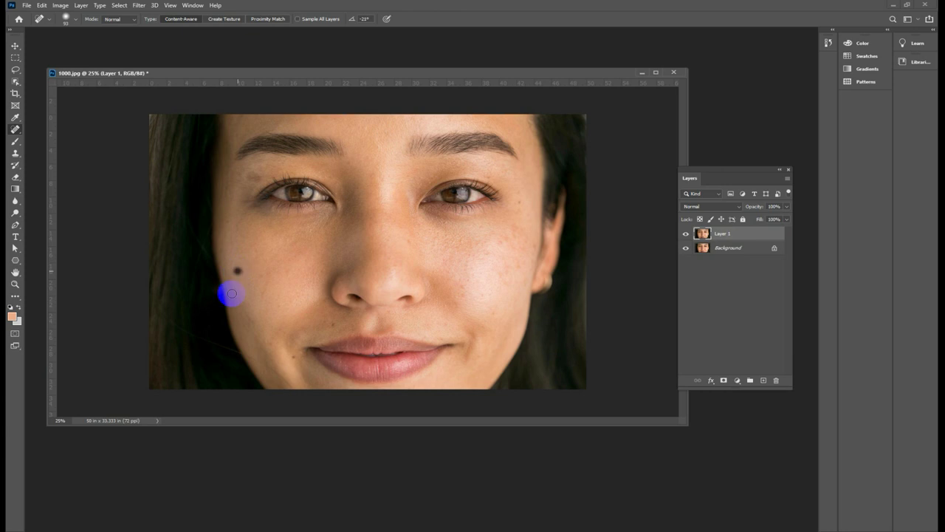
pyautogui.moveTo(236, 256); pyautogui.dragTo(238, 280)
pyautogui.click(237, 304)
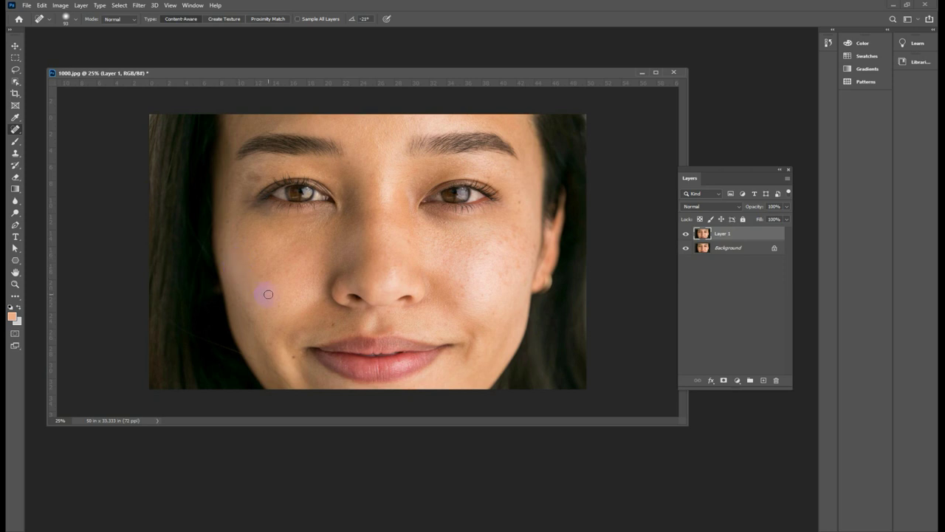
# Heal the dark blemish above the left-hand eye
pyautogui.moveTo(277, 76); pyautogui.dragTo(318, 81)
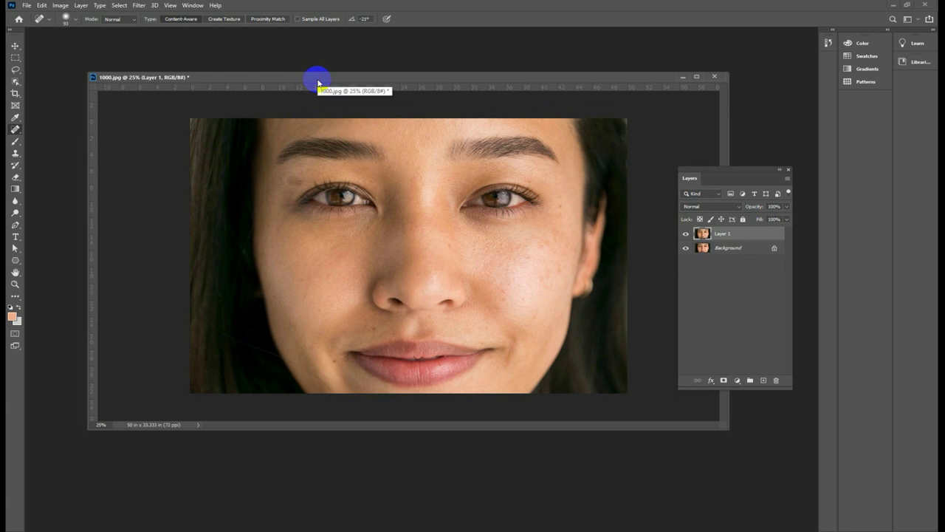
pyautogui.click(302, 178)
pyautogui.moveTo(302, 178); pyautogui.dragTo(265, 197)
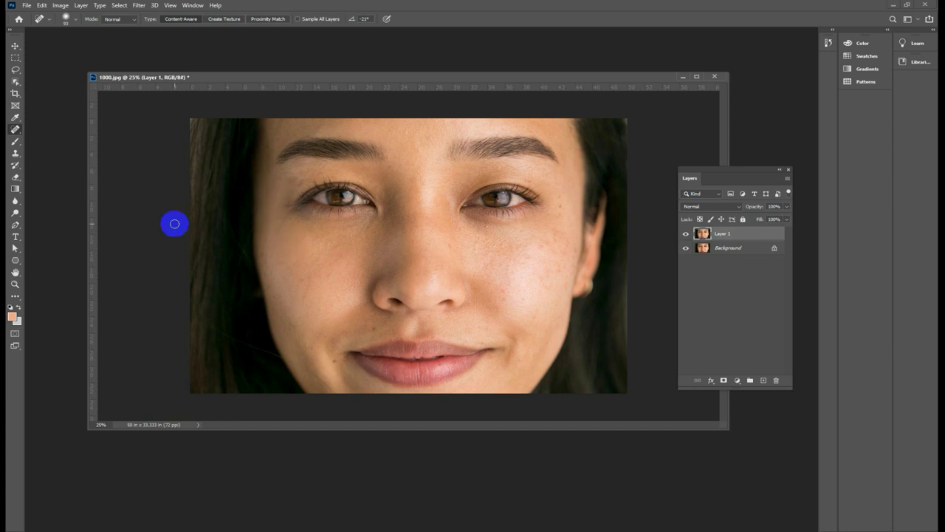
pyautogui.click(14, 48)
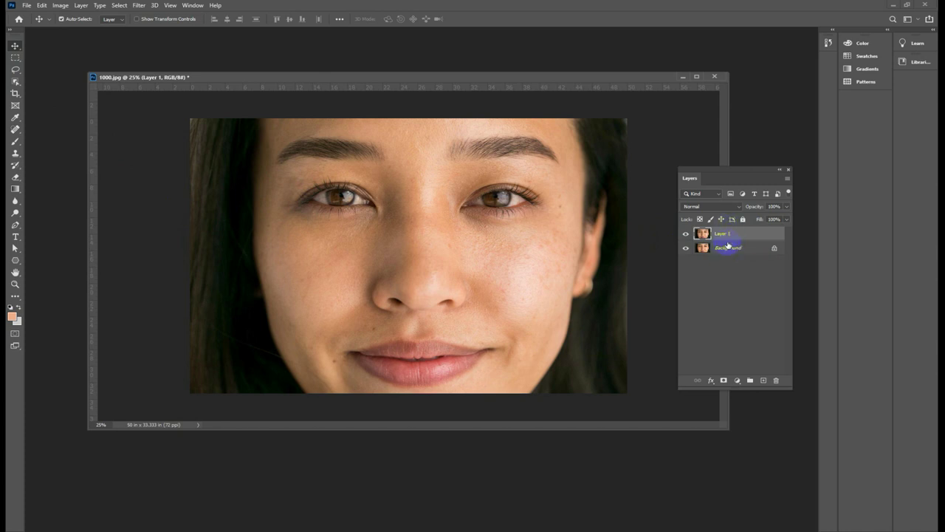
# Duplicate Layer 1 as Layer 1 copy, hide the Background and select the copy
pyautogui.hotkey('ctrl', 'j')
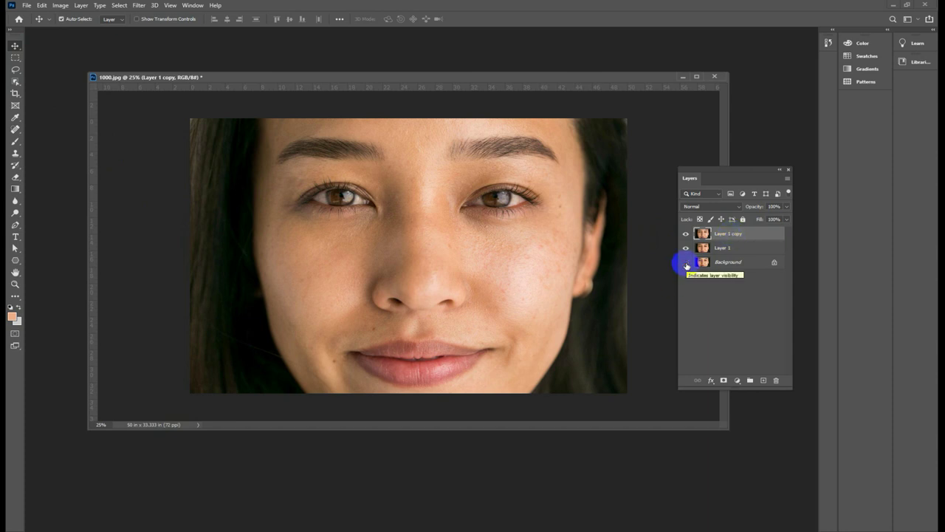
pyautogui.click(686, 262)
pyautogui.click(707, 248)
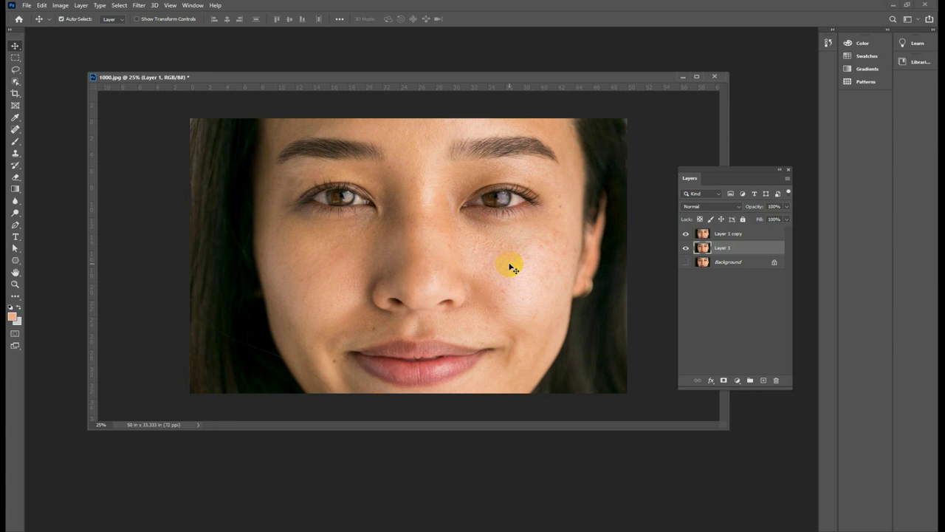
pyautogui.click(702, 235)
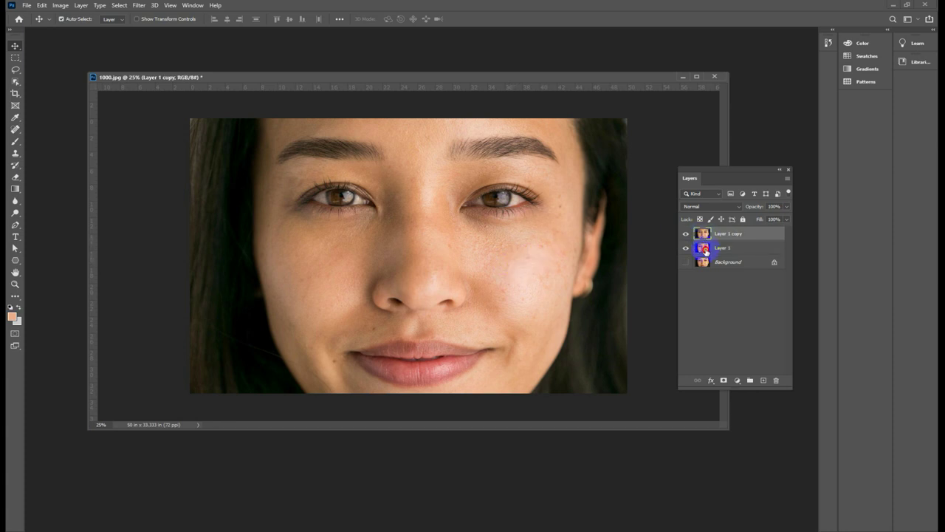
pyautogui.click(705, 251)
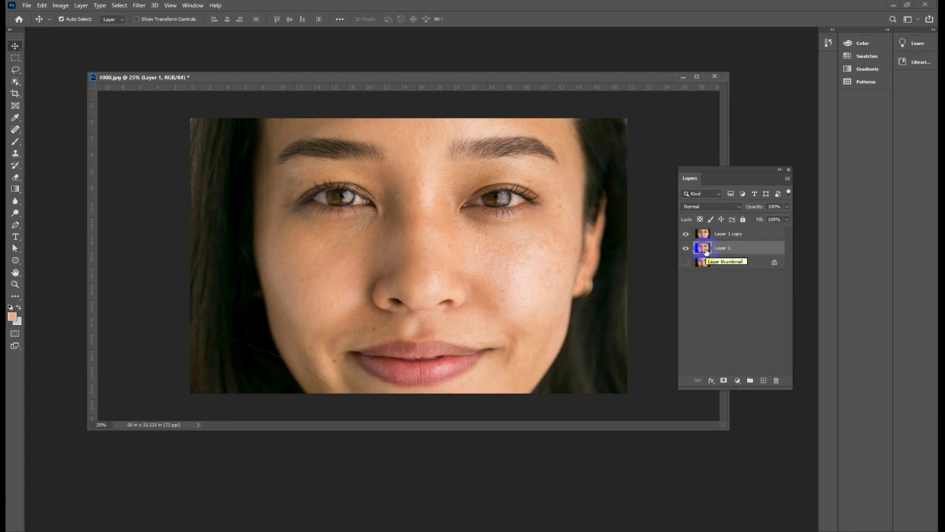
pyautogui.click(704, 235)
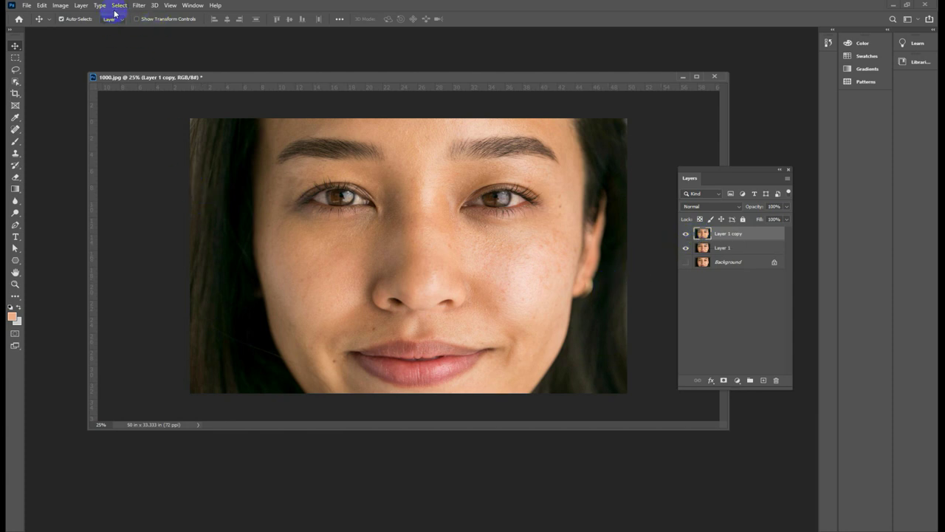
# Apply a Gaussian Blur of about 40 pixels radius to Layer 1 copy
pyautogui.click(138, 6)
pyautogui.moveTo(190, 109)
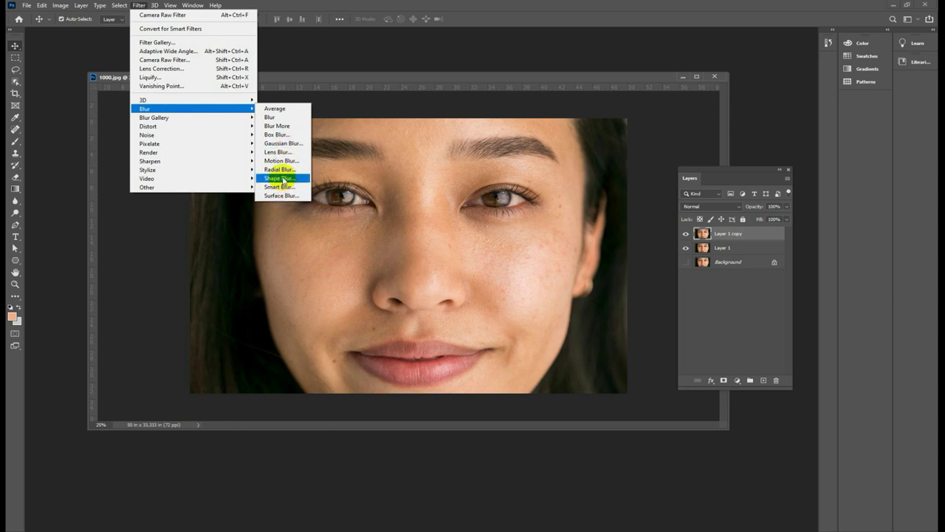
pyautogui.click(284, 143)
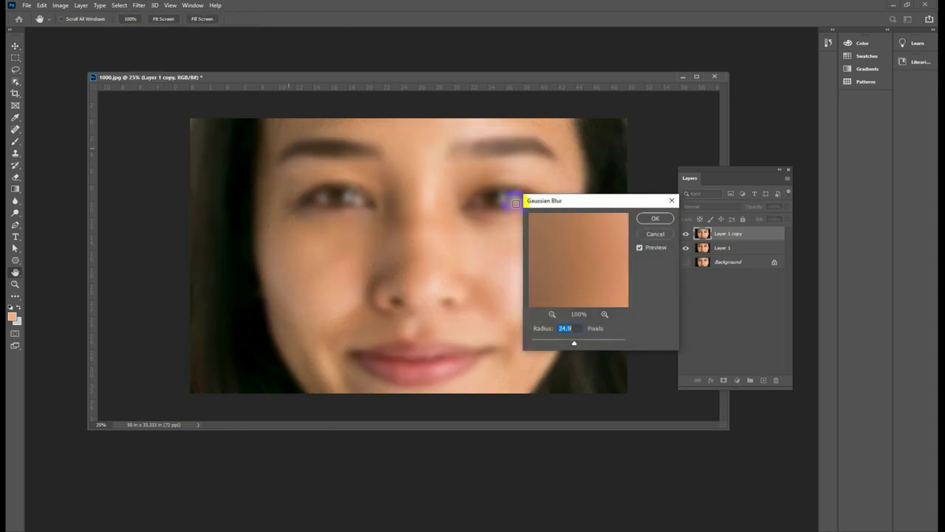
pyautogui.moveTo(573, 343)
pyautogui.mouseDown()
pyautogui.moveTo(550, 344)
pyautogui.moveTo(575, 345)
pyautogui.mouseUp()
pyautogui.click(395, 201)
pyautogui.click(555, 294)
pyautogui.moveTo(575, 343); pyautogui.dragTo(559, 341)
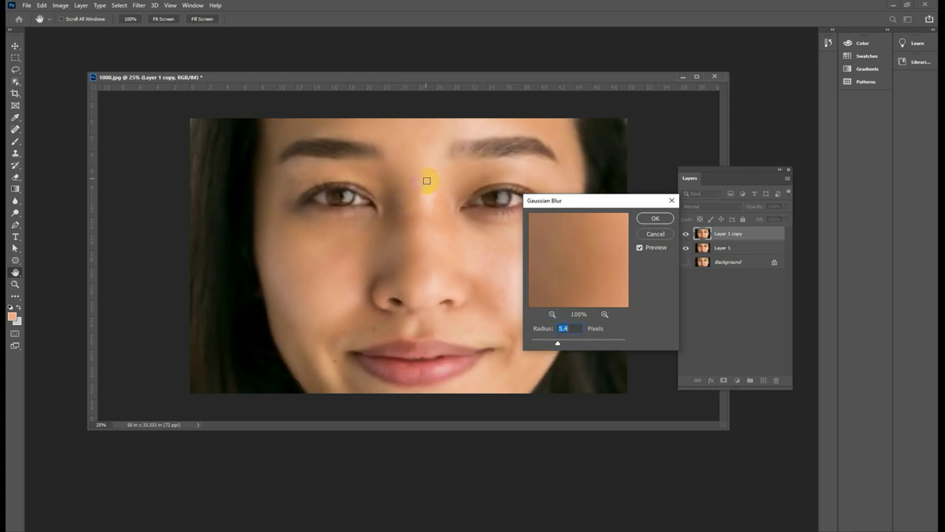
pyautogui.click(555, 336)
pyautogui.moveTo(555, 336); pyautogui.dragTo(574, 344)
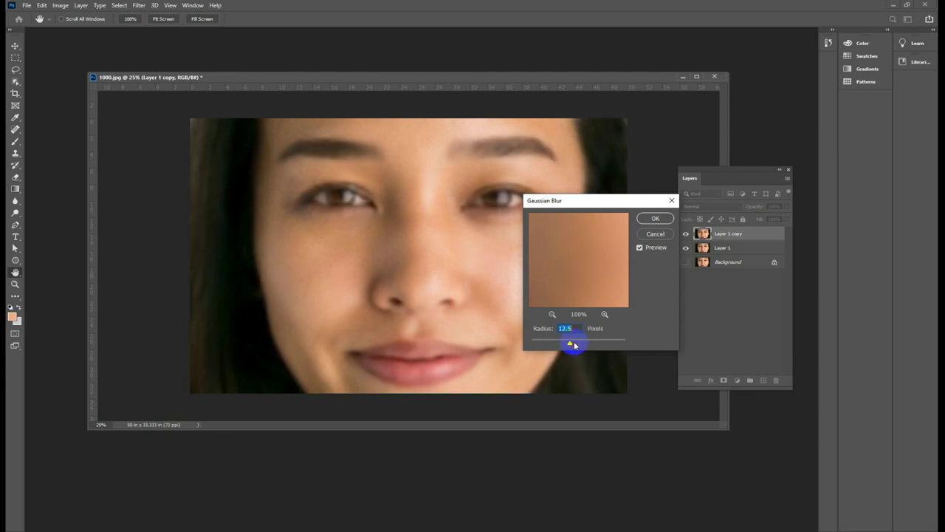
pyautogui.moveTo(570, 345)
pyautogui.mouseDown()
pyautogui.moveTo(600, 343)
pyautogui.moveTo(582, 342)
pyautogui.mouseUp()
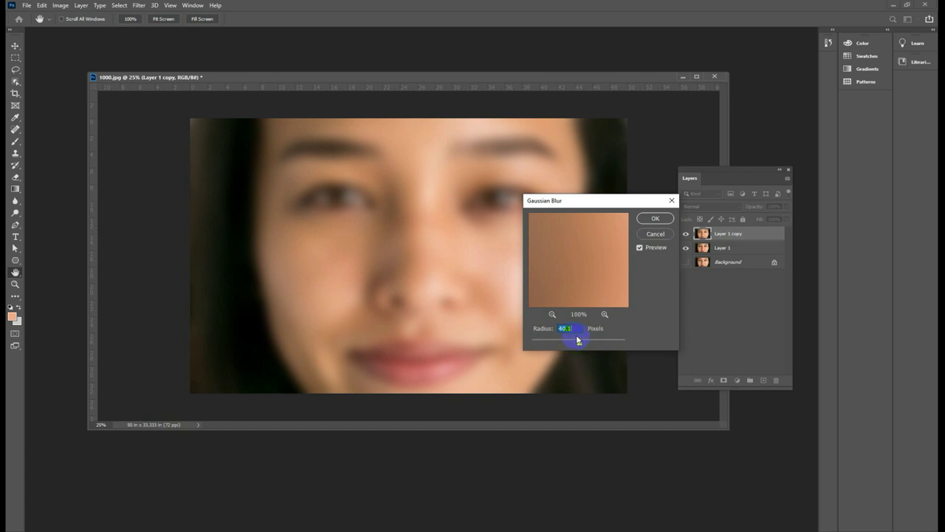
pyautogui.click(653, 219)
# Remove the Gaussian Blur from Layer 1 copy and select Layer 1
pyautogui.click(702, 238)
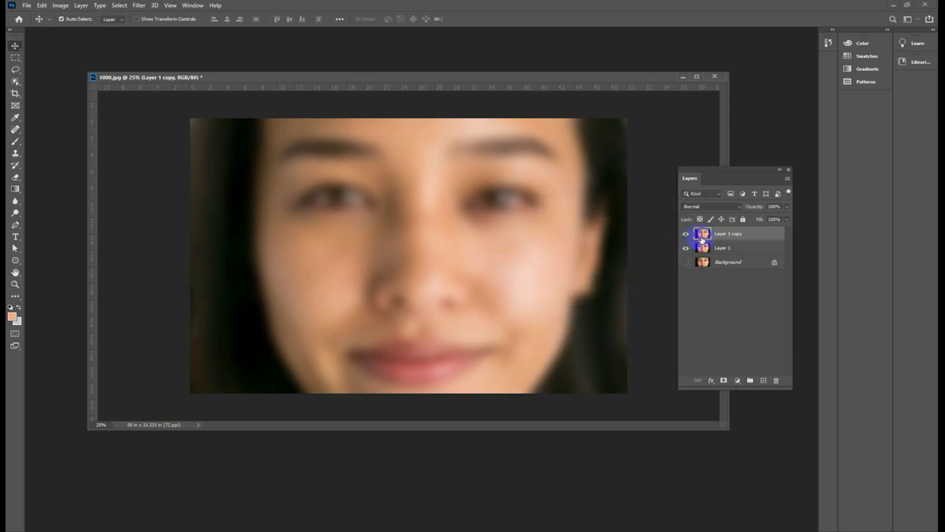
pyautogui.click(727, 235)
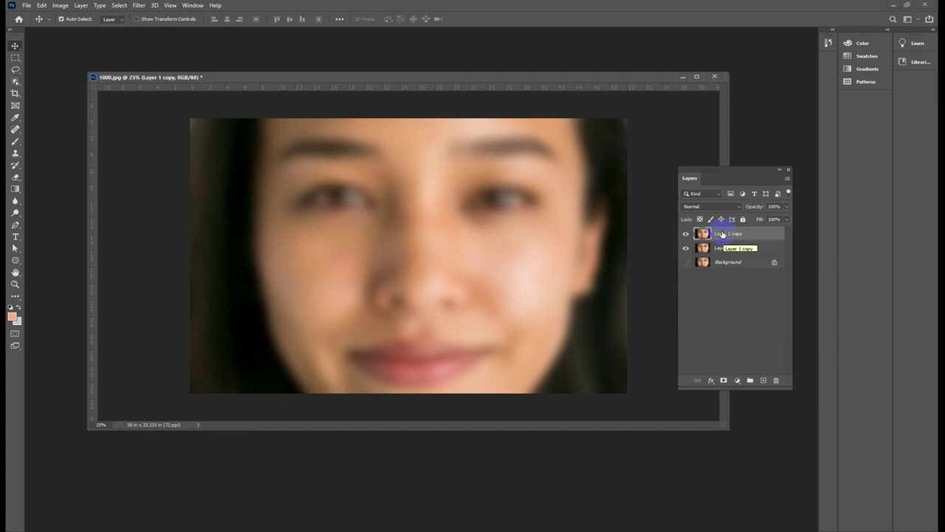
pyautogui.click(703, 249)
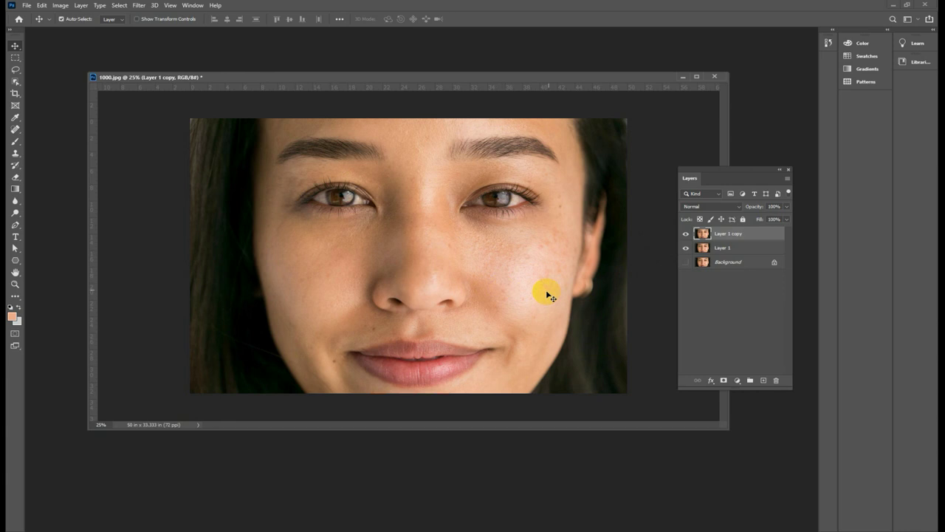
# Add an empty Layer 2 and set the brush colour to a skin tone sampled from the cheek
pyautogui.click(763, 380)
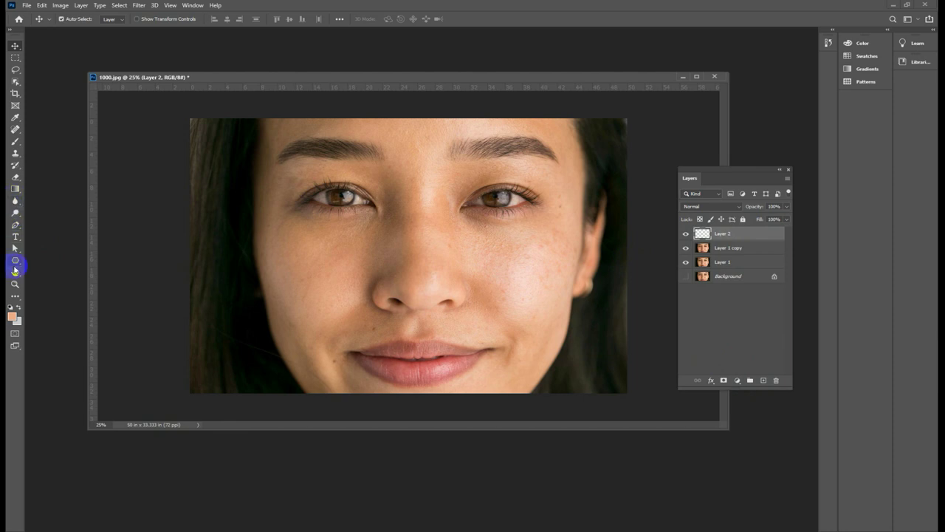
pyautogui.click(13, 144)
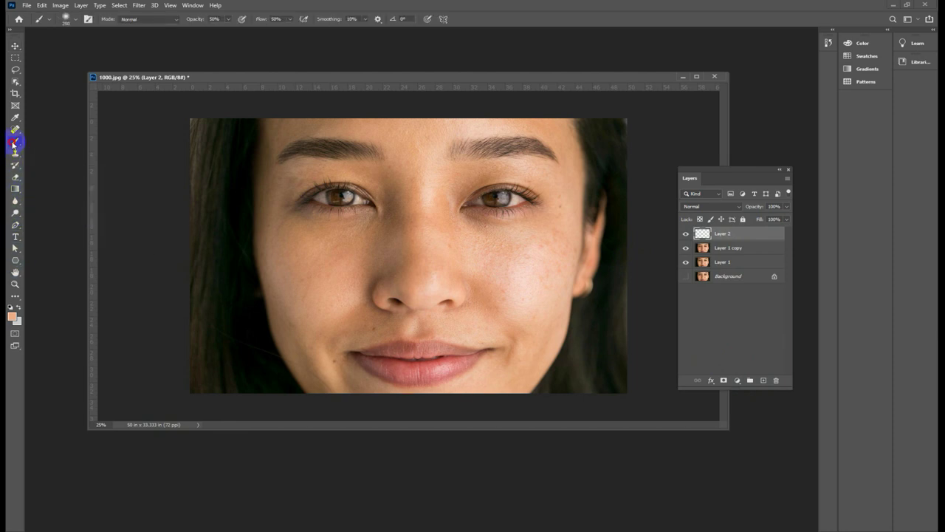
pyautogui.click(45, 142)
pyautogui.click(12, 317)
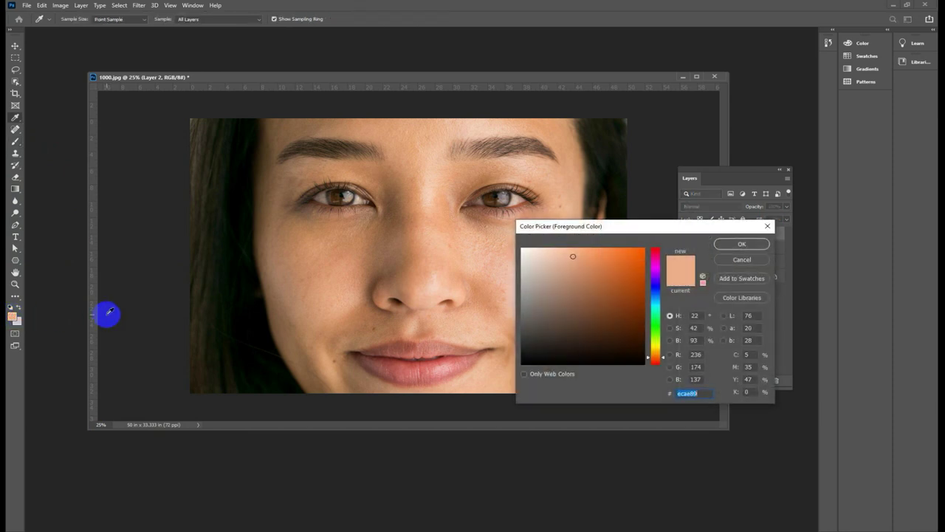
pyautogui.click(321, 289)
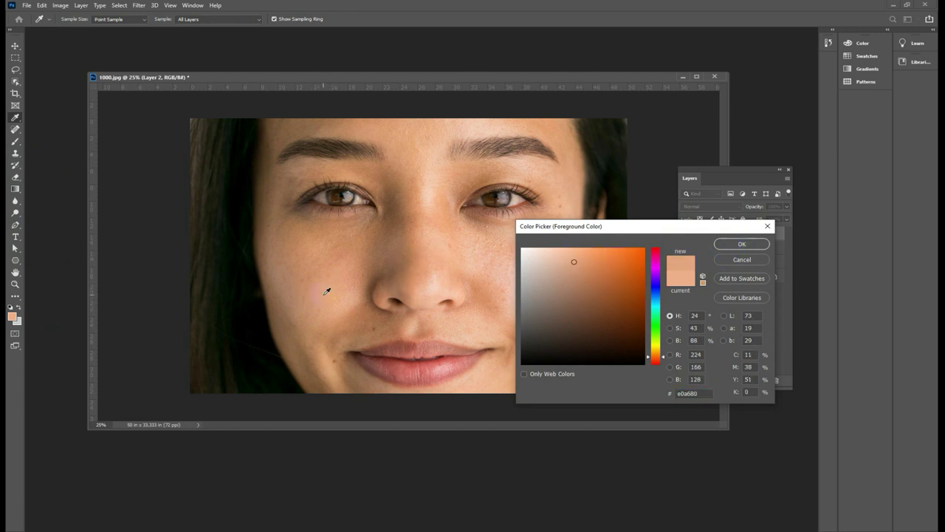
pyautogui.click(724, 244)
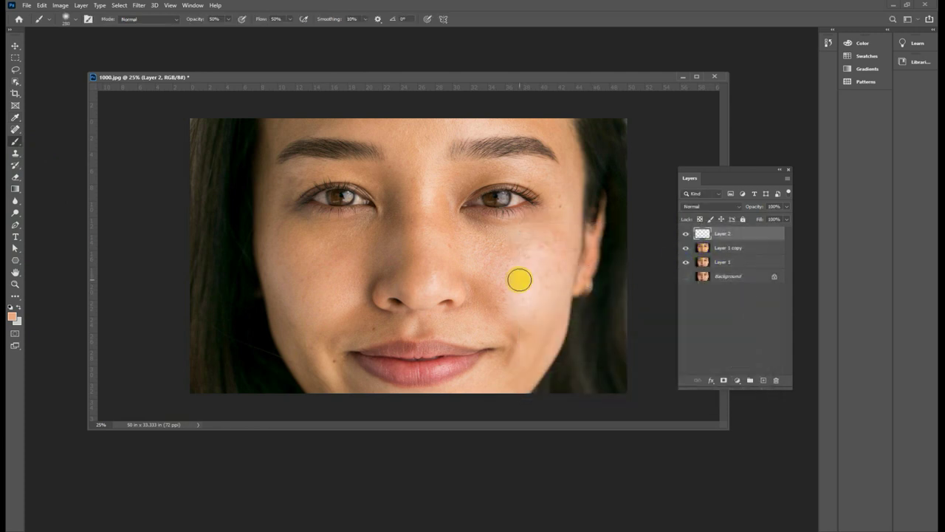
# Set the brush to 30% opacity and 30% flow, testing it on the cheek
pyautogui.click(213, 20)
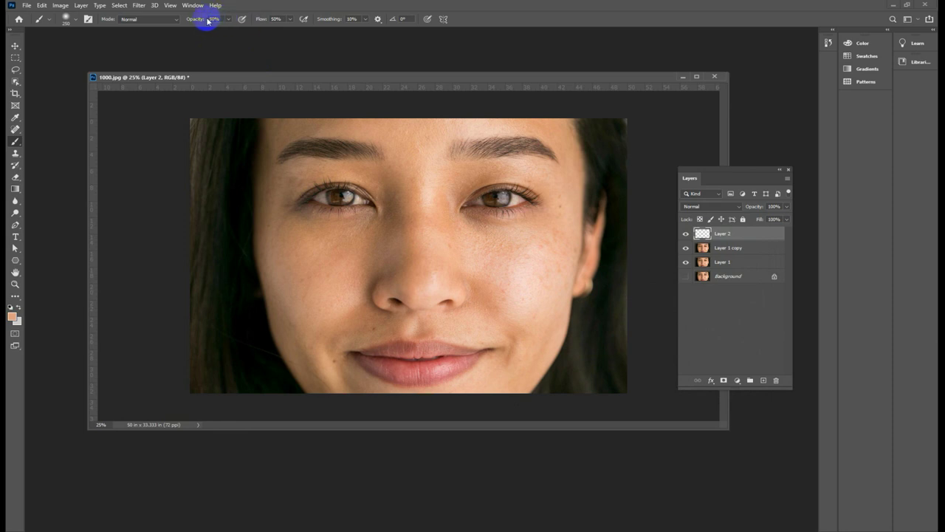
pyautogui.moveTo(525, 262)
pyautogui.mouseDown()
pyautogui.moveTo(522, 310)
pyautogui.moveTo(503, 274)
pyautogui.mouseUp()
pyautogui.click(217, 19)
pyautogui.write('30')
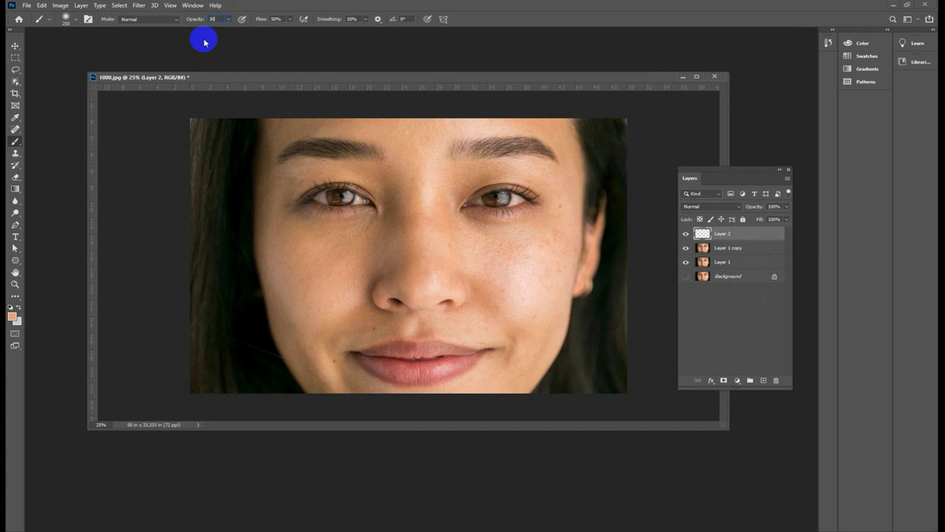
pyautogui.click(280, 19)
pyautogui.write('30')
pyautogui.moveTo(517, 303); pyautogui.dragTo(514, 265)
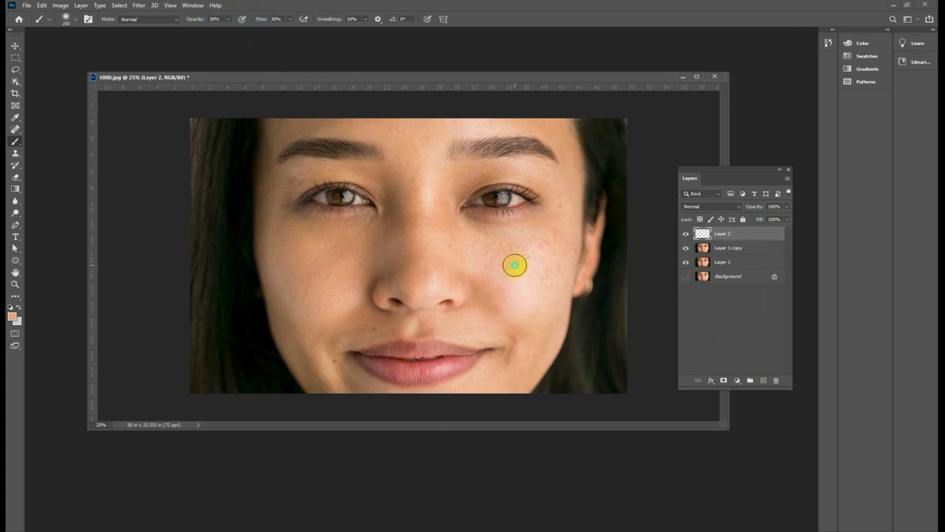
pyautogui.rightClick(515, 264)
pyautogui.moveTo(621, 288)
pyautogui.mouseDown()
pyautogui.moveTo(530, 266)
pyautogui.moveTo(517, 285)
pyautogui.moveTo(519, 313)
pyautogui.moveTo(524, 279)
pyautogui.moveTo(551, 305)
pyautogui.moveTo(529, 259)
pyautogui.moveTo(511, 275)
pyautogui.moveTo(492, 271)
pyautogui.moveTo(428, 200)
pyautogui.moveTo(427, 286)
pyautogui.mouseUp()
pyautogui.click(496, 271)
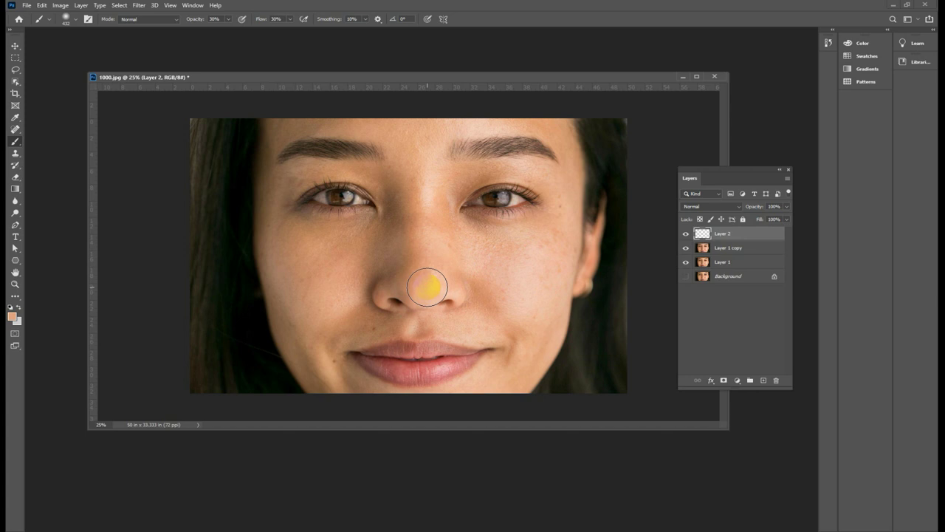
# Paint the soft skin tone over the nose tip, nose bridge and forehead
pyautogui.moveTo(313, 321); pyautogui.dragTo(371, 317)
pyautogui.moveTo(433, 283); pyautogui.dragTo(394, 300)
pyautogui.click(428, 206)
pyautogui.moveTo(428, 205)
pyautogui.mouseDown()
pyautogui.moveTo(424, 172)
pyautogui.moveTo(430, 218)
pyautogui.mouseUp()
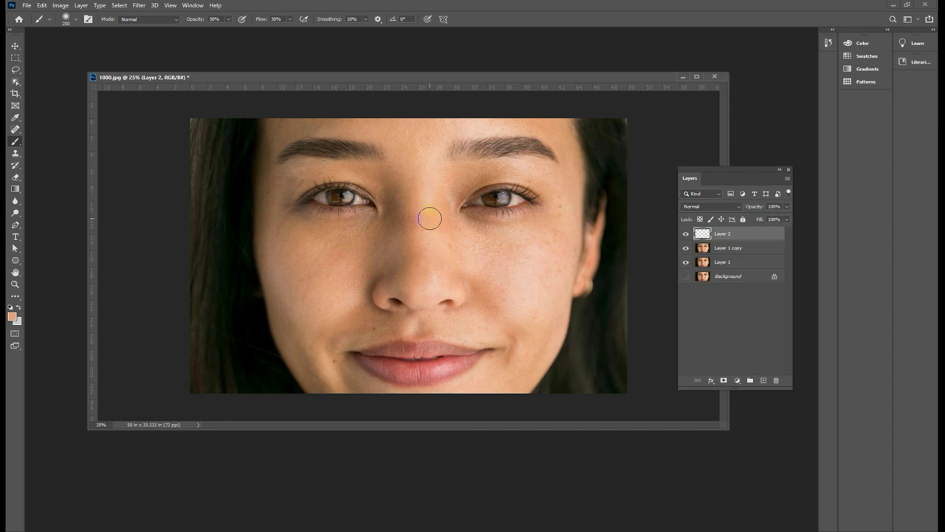
pyautogui.click(514, 122)
pyautogui.moveTo(514, 122)
pyautogui.mouseDown()
pyautogui.moveTo(478, 111)
pyautogui.moveTo(476, 128)
pyautogui.mouseUp()
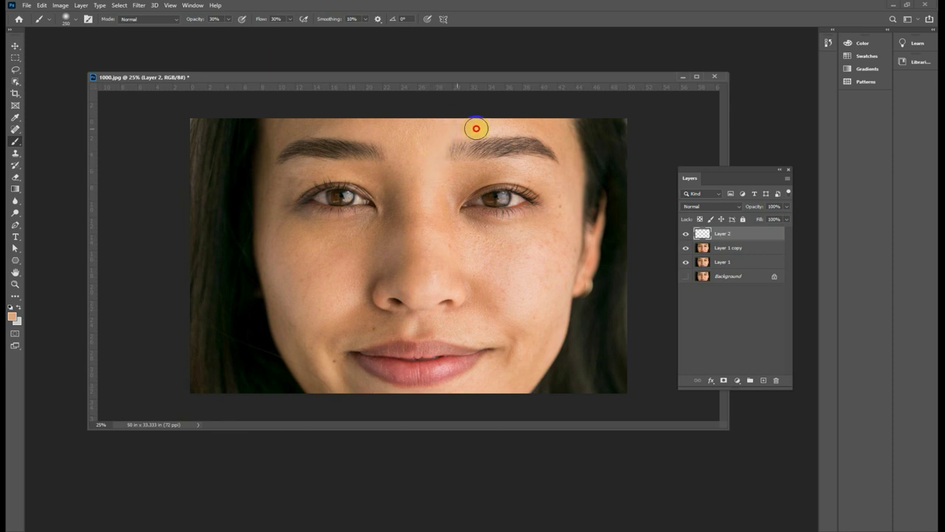
pyautogui.moveTo(476, 129); pyautogui.dragTo(443, 133)
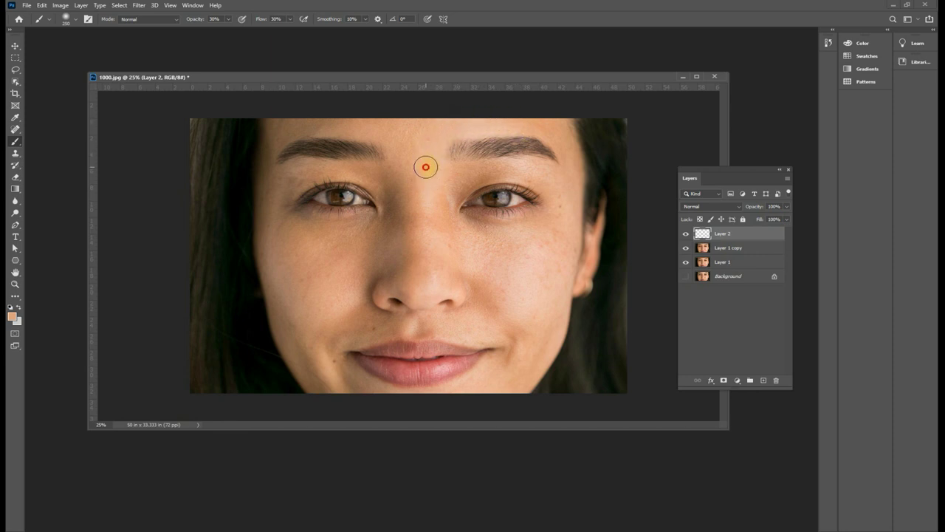
# Paint skin tone over the nose and cheek, resizing the brush with ] and [
pyautogui.moveTo(428, 259)
pyautogui.mouseDown()
pyautogui.moveTo(470, 274)
pyautogui.moveTo(434, 288)
pyautogui.moveTo(445, 288)
pyautogui.mouseUp()
pyautogui.moveTo(513, 294)
pyautogui.mouseDown()
pyautogui.moveTo(548, 316)
pyautogui.moveTo(517, 256)
pyautogui.mouseUp()
pyautogui.moveTo(522, 288)
pyautogui.mouseDown()
pyautogui.moveTo(565, 330)
pyautogui.moveTo(566, 316)
pyautogui.mouseUp()
pyautogui.press(']')
pyautogui.press(']')
pyautogui.press(']')
pyautogui.press(']')
pyautogui.press(']')
pyautogui.press(']')
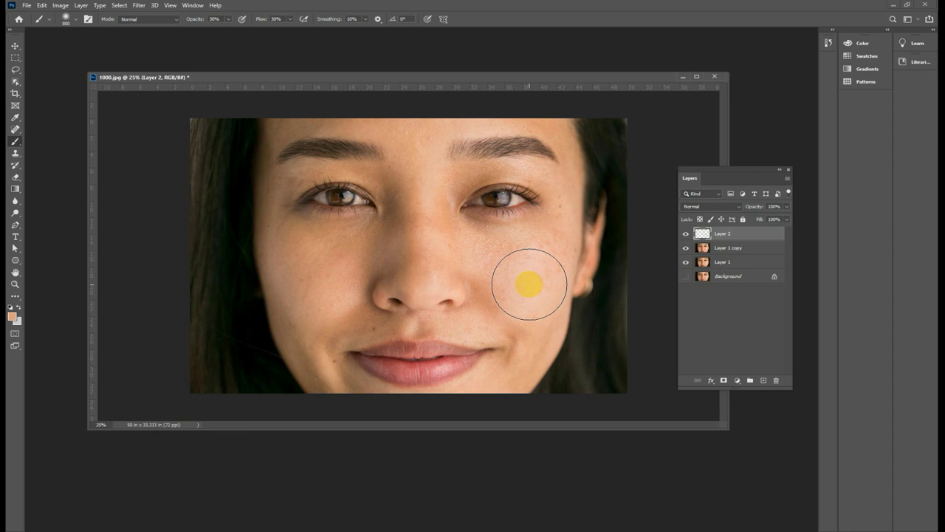
pyautogui.moveTo(529, 285); pyautogui.dragTo(523, 275)
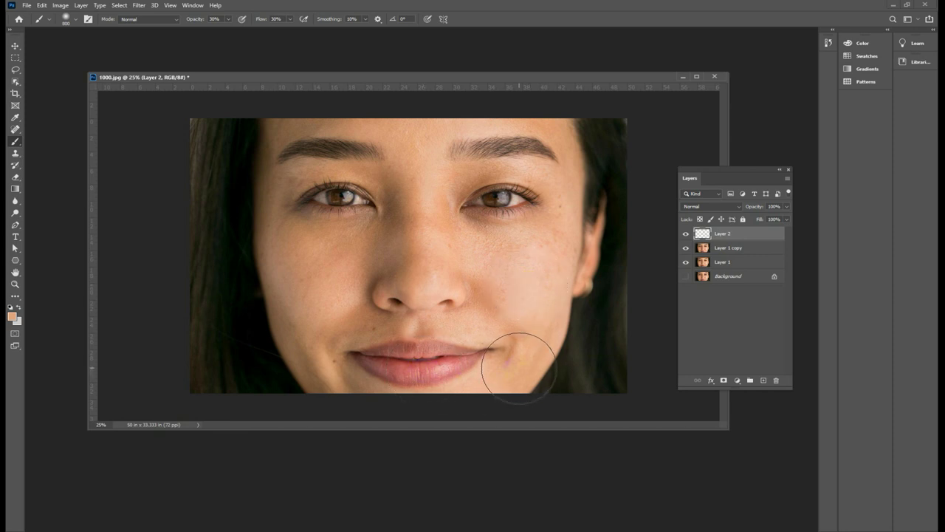
pyautogui.press('[')
pyautogui.press('[')
pyautogui.moveTo(524, 342); pyautogui.dragTo(508, 311)
pyautogui.press('[')
pyautogui.press('[')
pyautogui.press('[')
pyautogui.press('[')
pyautogui.moveTo(507, 311); pyautogui.dragTo(464, 332)
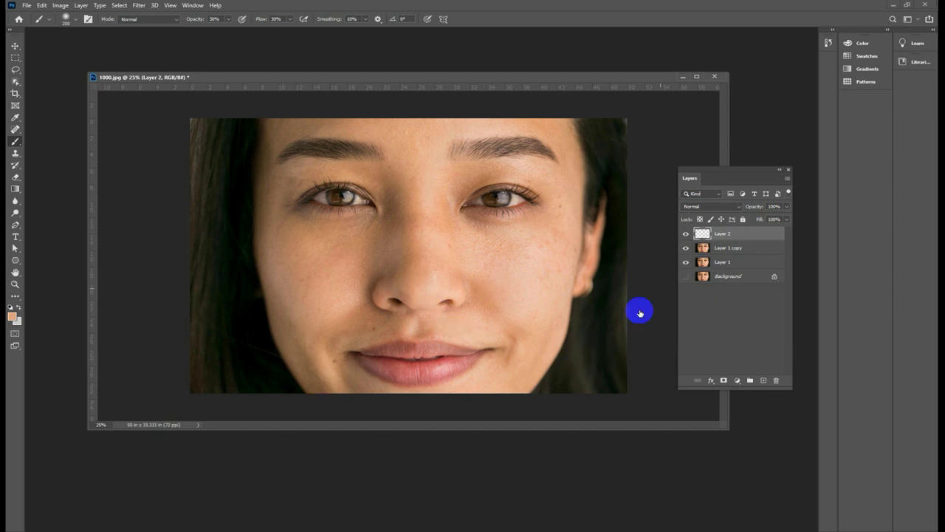
pyautogui.click(686, 234)
pyautogui.click(686, 234)
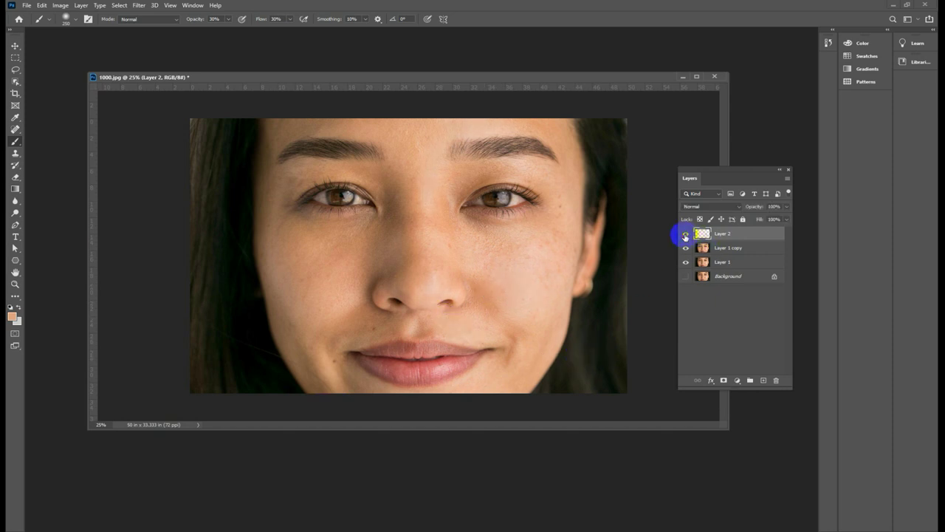
pyautogui.click(686, 235)
pyautogui.click(685, 235)
pyautogui.click(524, 309)
pyautogui.click(533, 172)
pyautogui.click(450, 234)
pyautogui.rightClick(641, 282)
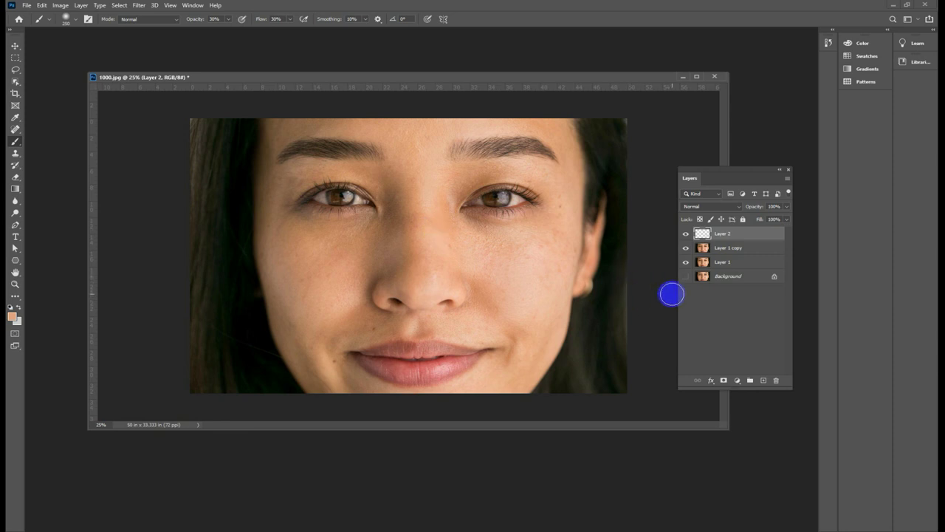
pyautogui.keyDown('shift'); pyautogui.click(724, 253); pyautogui.keyUp('shift')
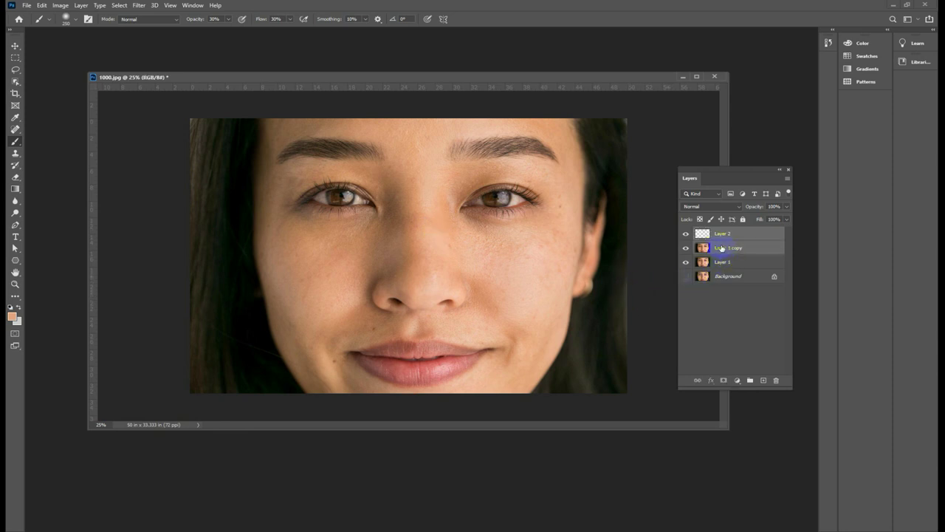
pyautogui.click(706, 236)
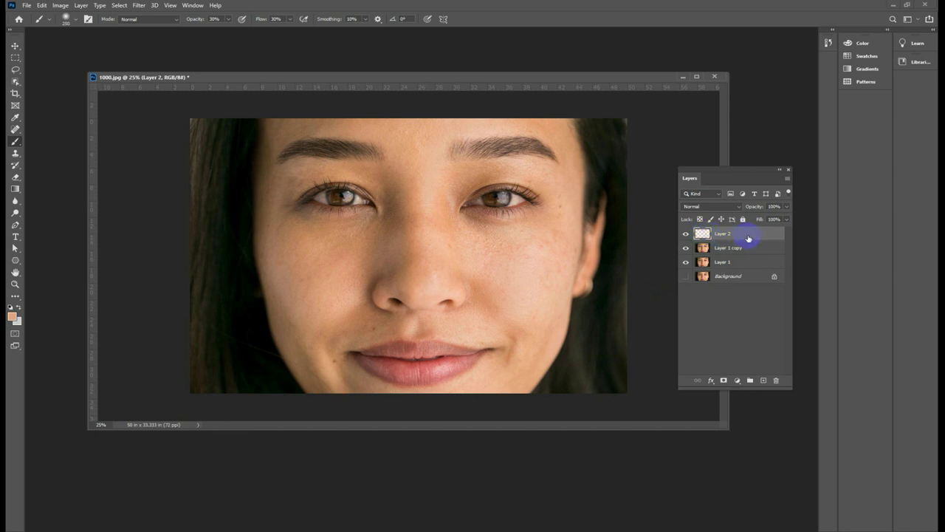
pyautogui.click(701, 235)
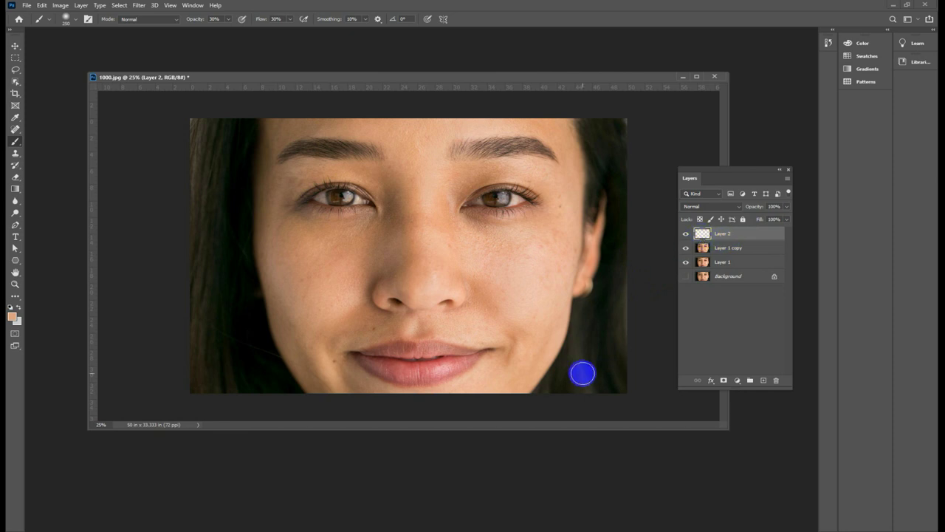
# Sample the lower lip and choose a darker reddish lip colour as foreground
pyautogui.click(441, 372)
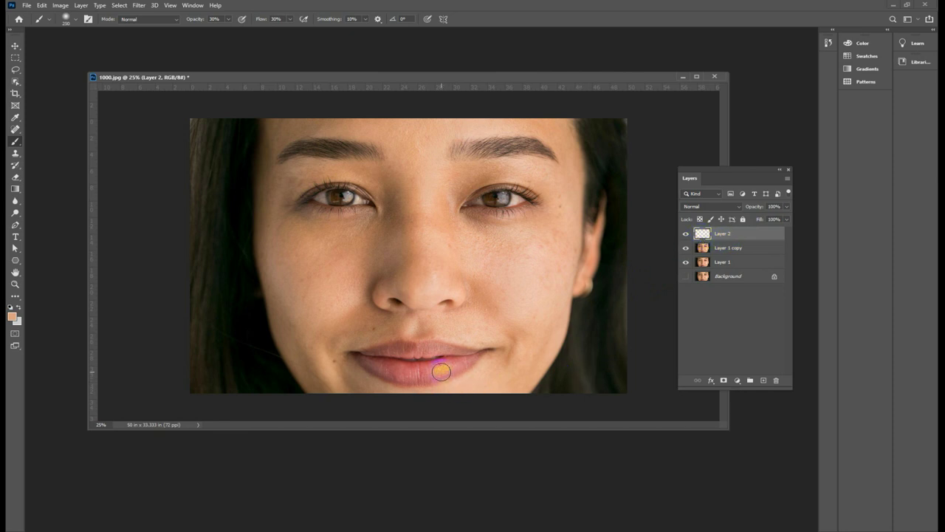
pyautogui.moveTo(449, 367); pyautogui.dragTo(408, 366)
pyautogui.click(11, 317)
pyautogui.click(415, 376)
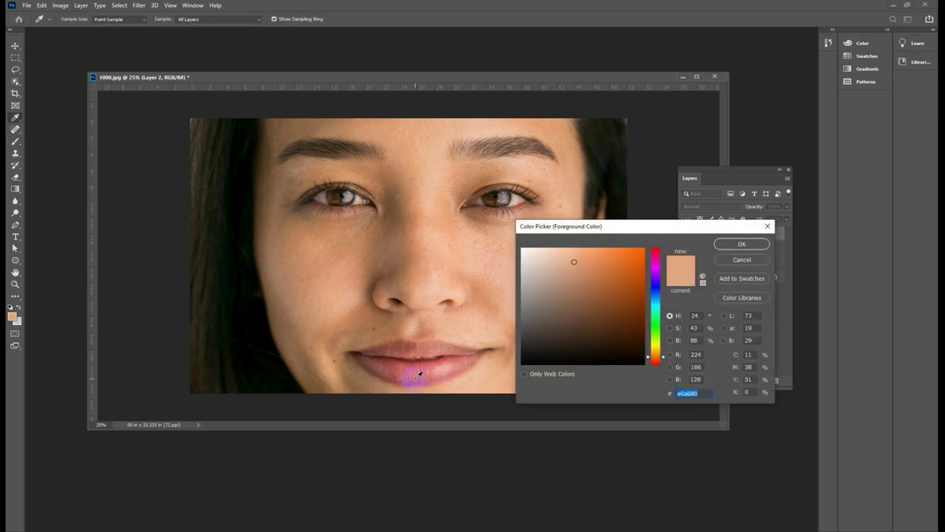
pyautogui.moveTo(408, 371); pyautogui.dragTo(401, 369)
pyautogui.click(742, 244)
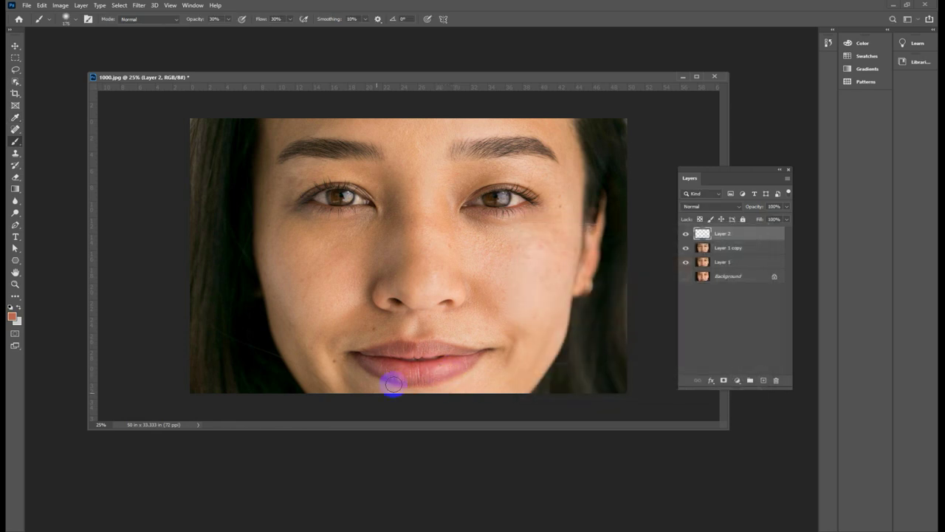
# Close the reopened Color Picker unchanged and select Layer 2 with Layer 1 copy
pyautogui.click(248, 406)
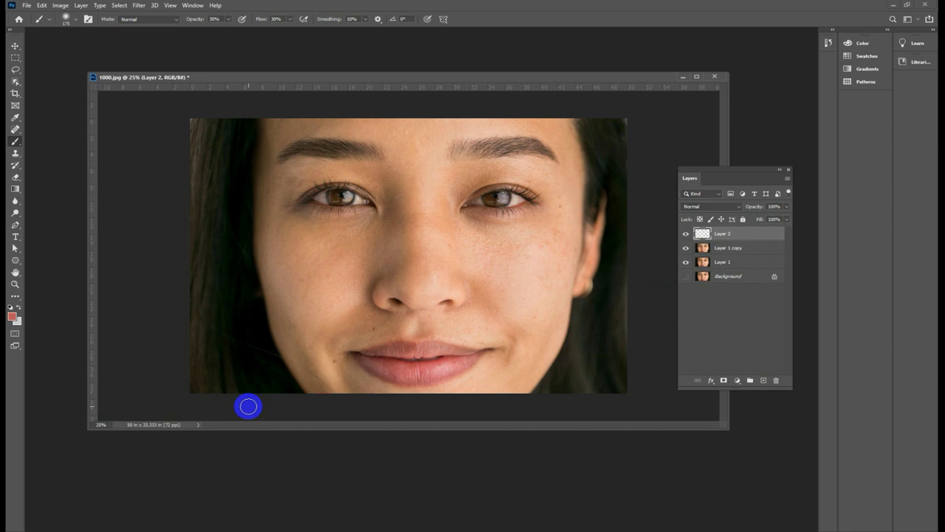
pyautogui.click(11, 317)
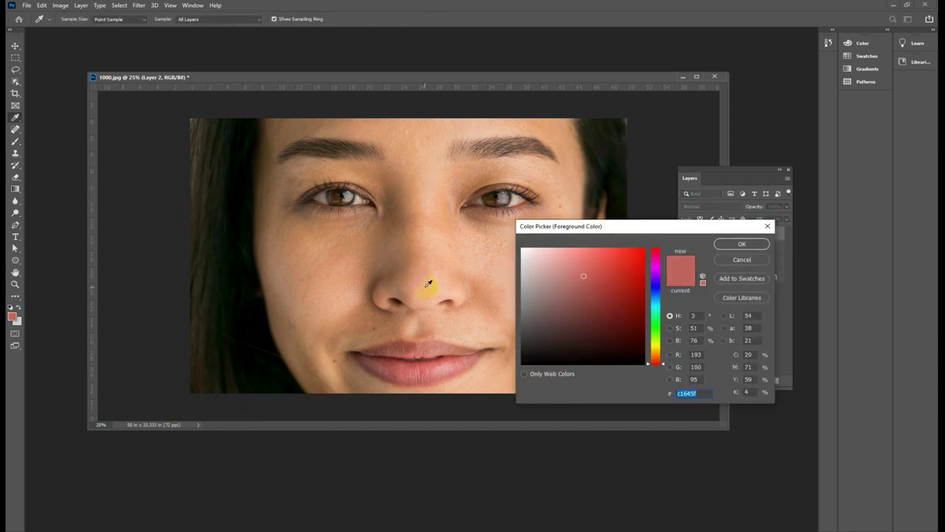
pyautogui.moveTo(370, 348); pyautogui.dragTo(316, 320)
pyautogui.click(741, 260)
pyautogui.click(15, 45)
pyautogui.moveTo(776, 248); pyautogui.dragTo(726, 251)
pyautogui.keyDown('shift'); pyautogui.click(721, 250); pyautogui.keyUp('shift')
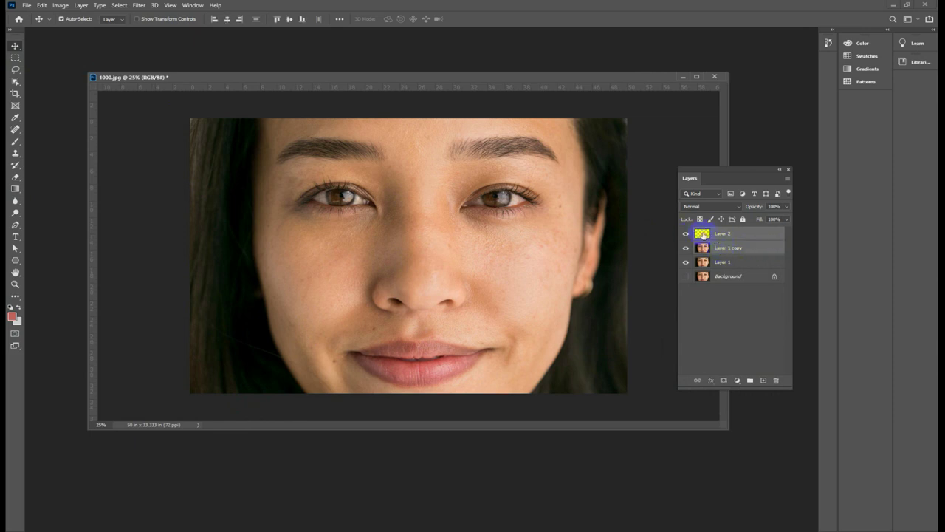
# Lower Layer 2's opacity to 0% in the Layers panel
pyautogui.click(703, 235)
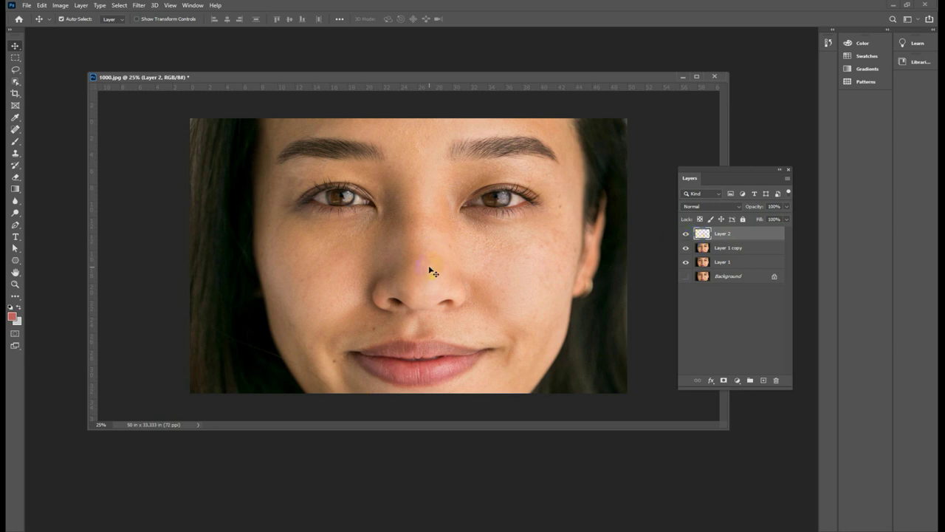
pyautogui.click(787, 207)
pyautogui.moveTo(785, 213)
pyautogui.mouseDown()
pyautogui.moveTo(746, 217)
pyautogui.moveTo(798, 223)
pyautogui.mouseUp()
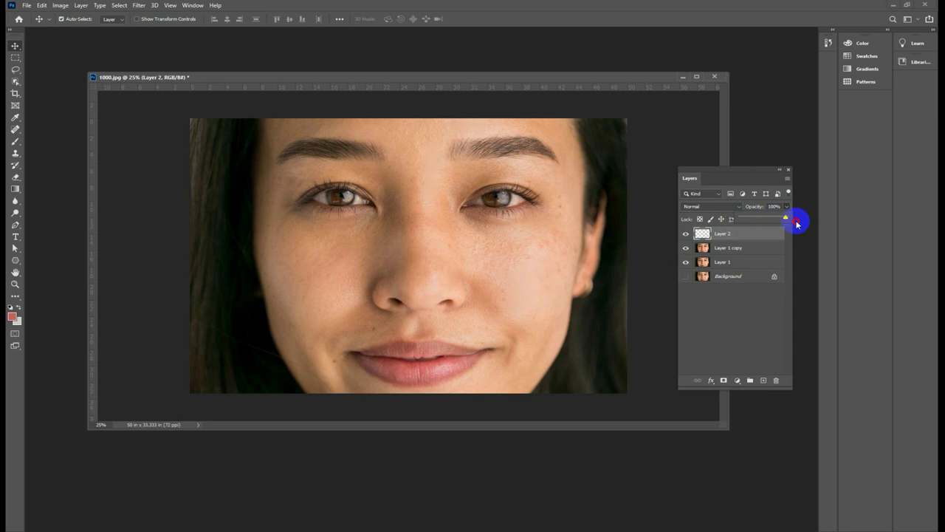
pyautogui.click(743, 235)
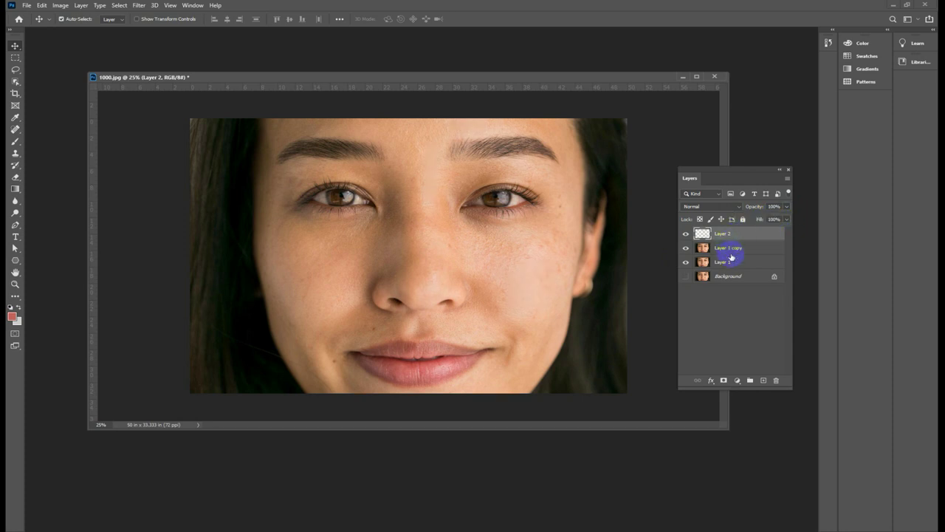
# Merge Layer 1 copy into Layer 2 and toggle its visibility to compare
pyautogui.keyDown('shift'); pyautogui.click(730, 249); pyautogui.keyUp('shift')
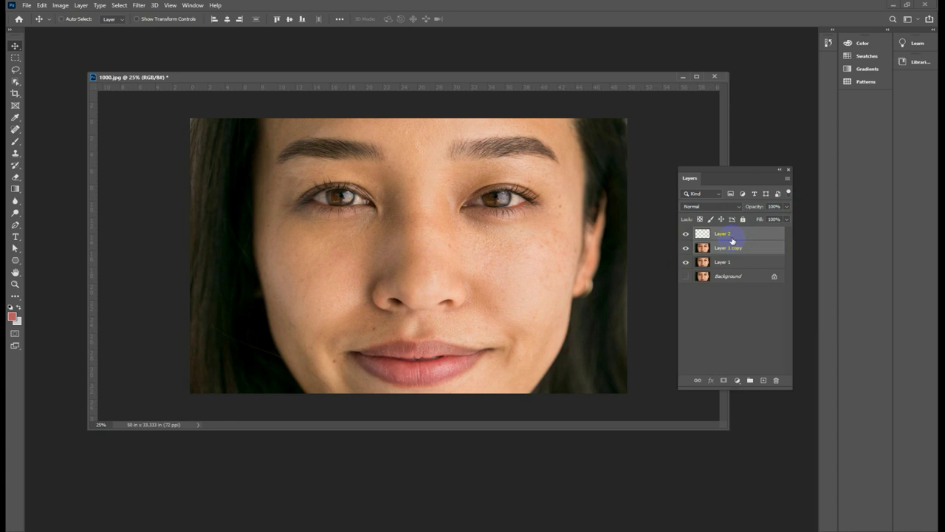
pyautogui.hotkey('ctrl', 'e')
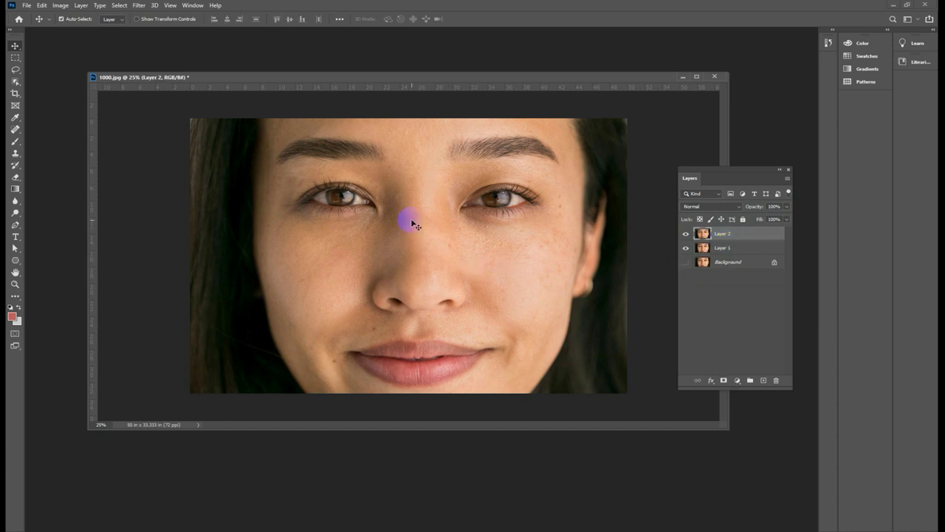
pyautogui.click(686, 234)
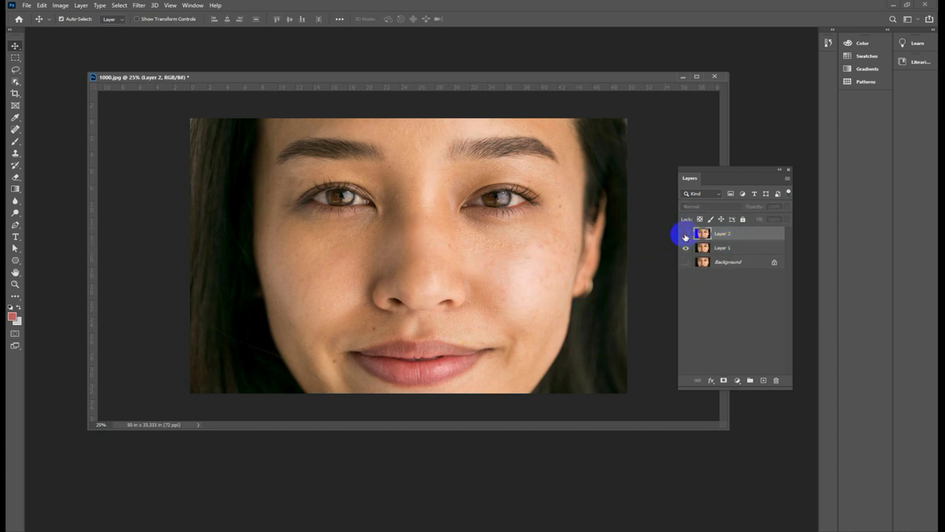
pyautogui.click(686, 234)
pyautogui.click(685, 234)
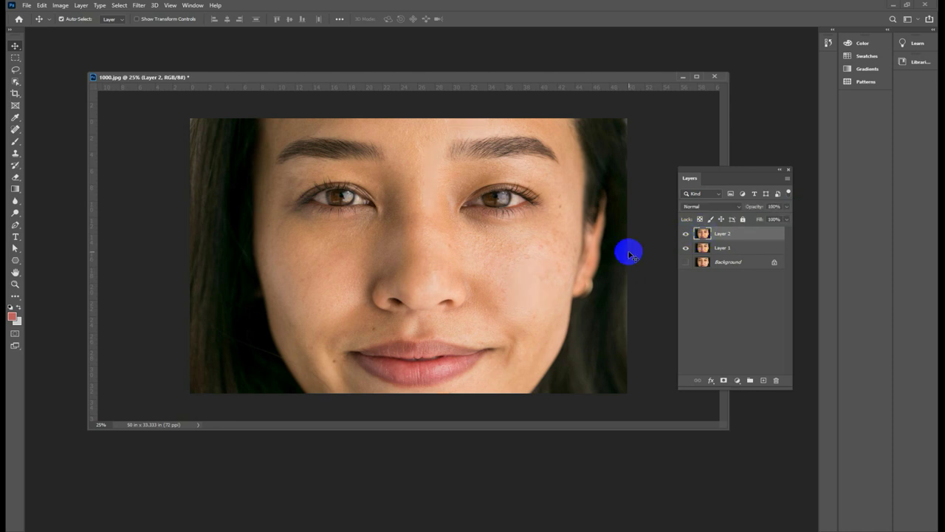
pyautogui.click(139, 6)
pyautogui.moveTo(194, 108)
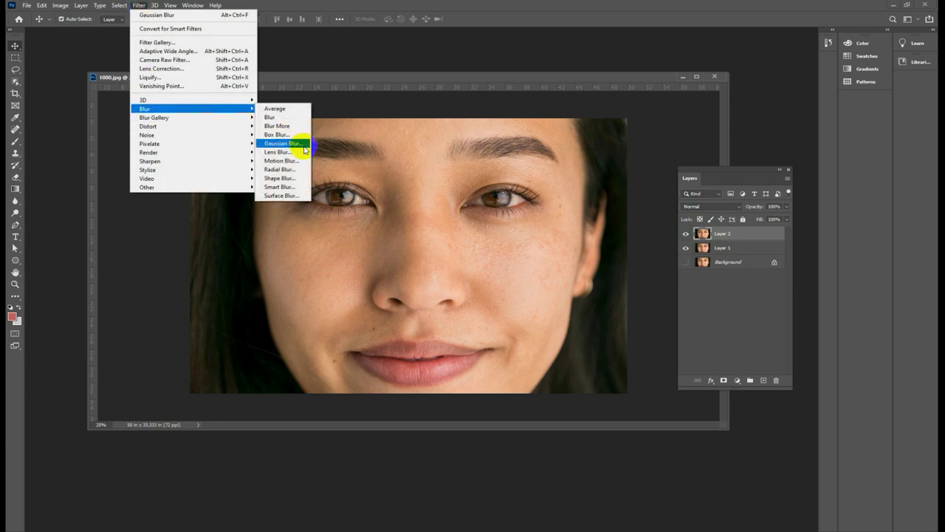
# Apply a 35-pixel Gaussian Blur to Layer 2, add a layer mask and invert it to black
pyautogui.click(298, 145)
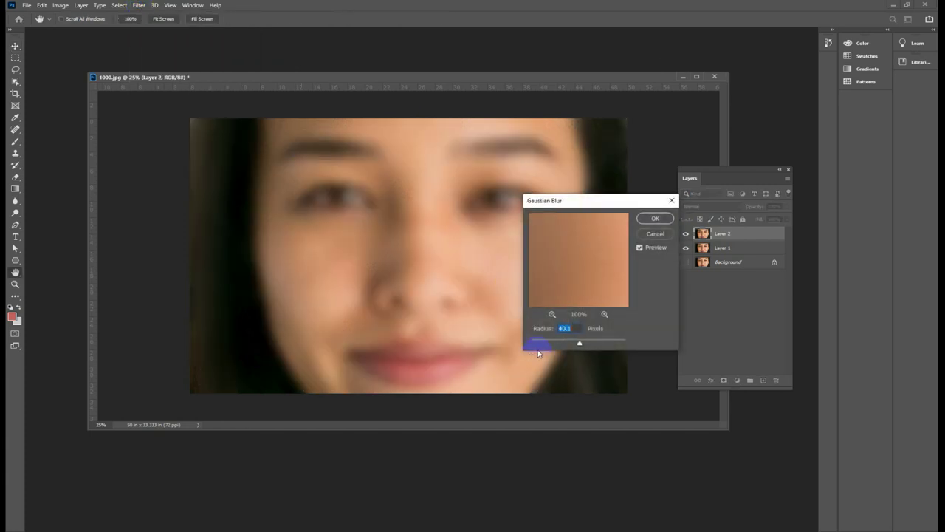
pyautogui.write('35')
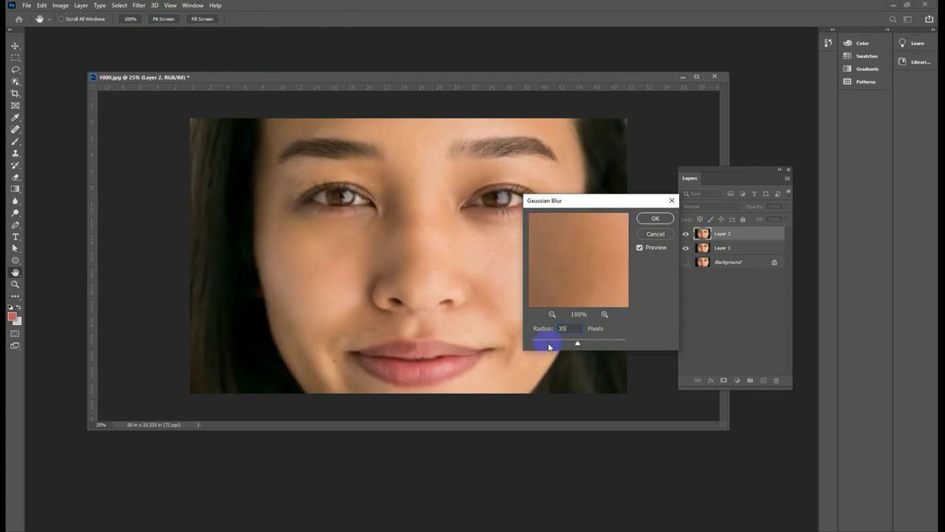
pyautogui.click(656, 219)
pyautogui.press('v')
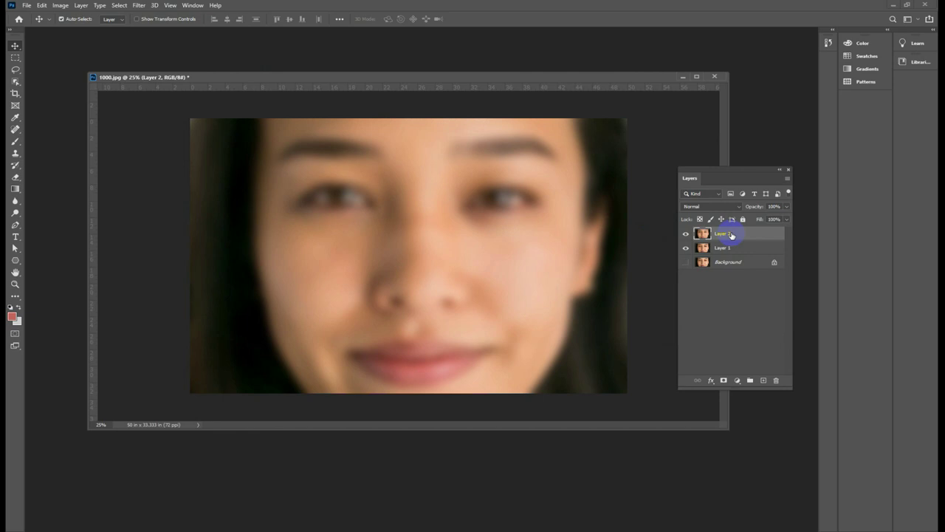
pyautogui.click(723, 380)
pyautogui.click(726, 234)
pyautogui.hotkey('ctrl', 'i')
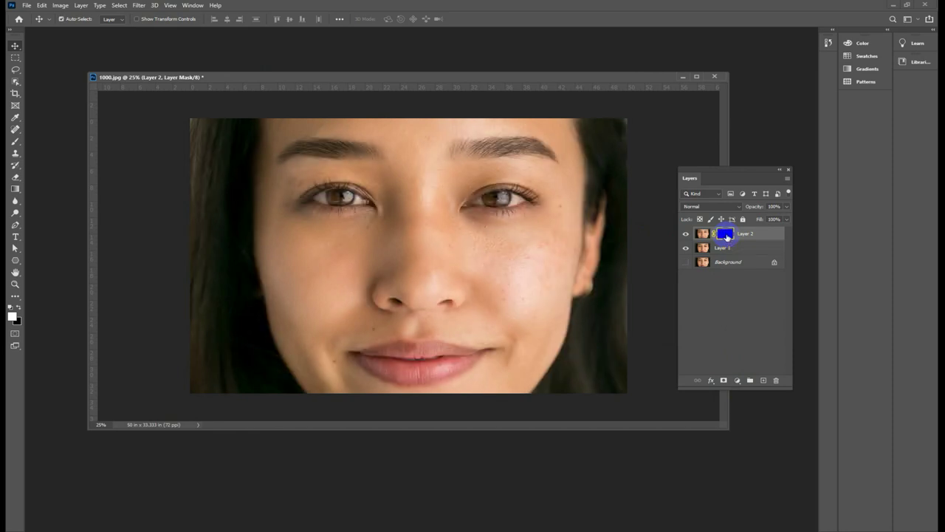
# Invert Layer 2's mask again while toggling Layer 1 to compare the face
pyautogui.click(686, 249)
pyautogui.hotkey('ctrl', 'i')
pyautogui.click(685, 262)
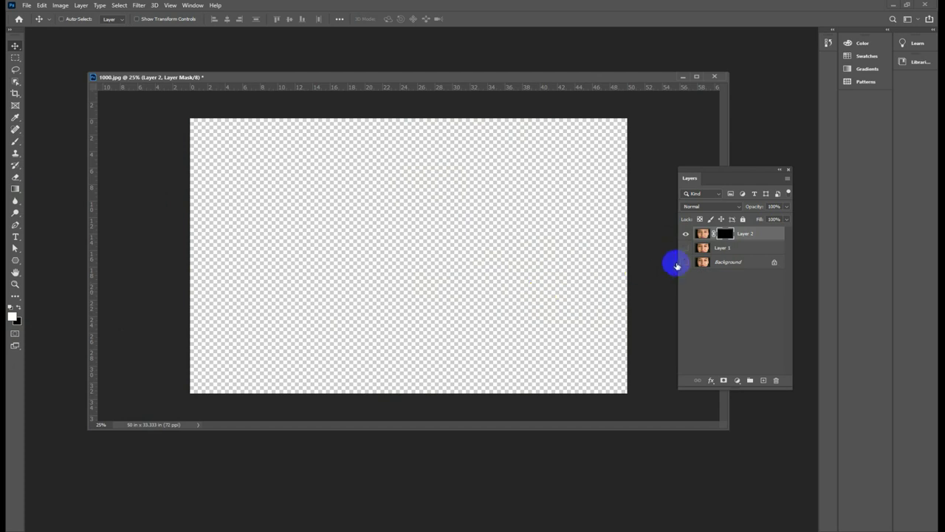
pyautogui.click(685, 261)
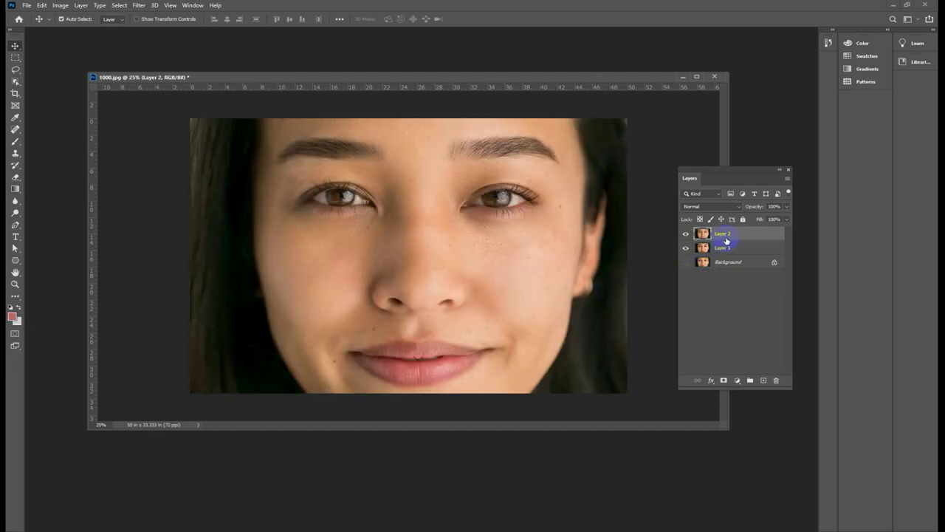
# Hide Layer 1, show Layer 2 and duplicate it as Layer 2 copy
pyautogui.doubleClick(726, 248)
pyautogui.click(686, 233)
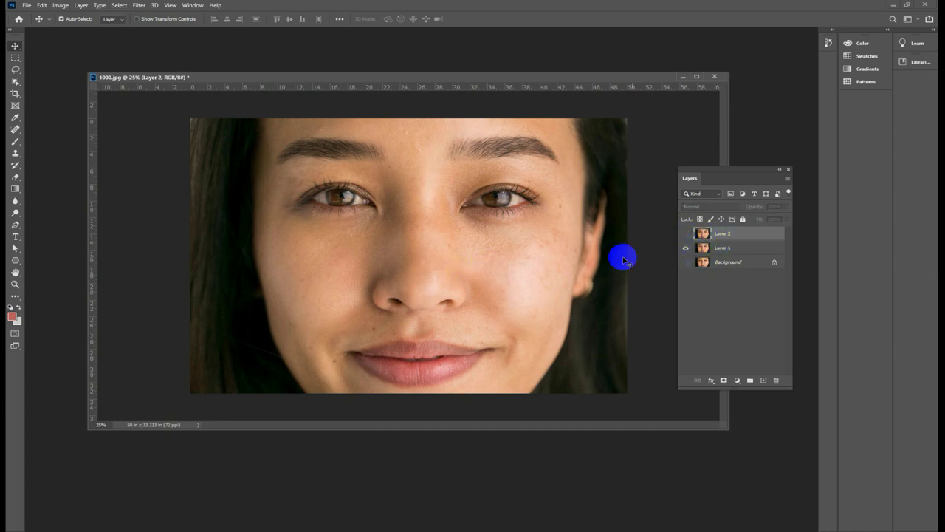
pyautogui.click(686, 248)
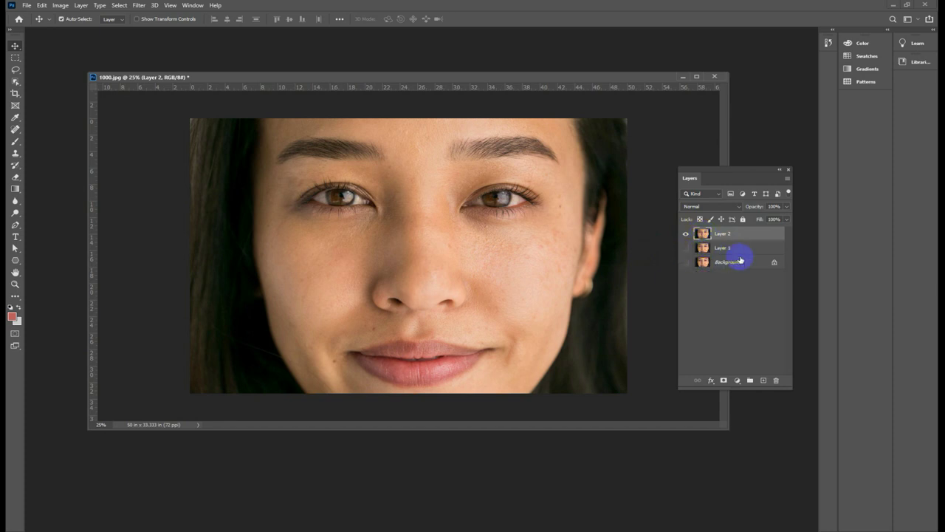
pyautogui.hotkey('ctrl', 'j')
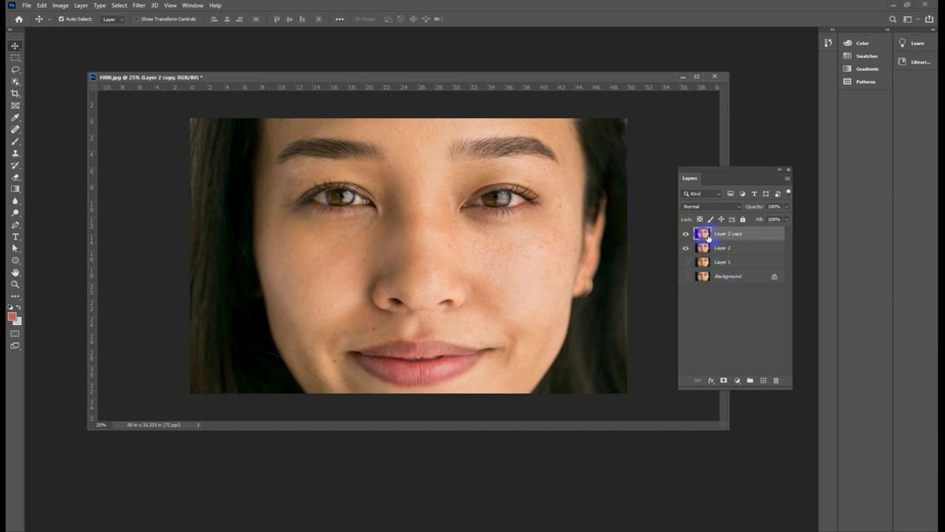
# Give Layer 2 copy a 35-pixel Gaussian Blur hidden behind an inverted black layer mask
pyautogui.click(687, 251)
pyautogui.click(137, 6)
pyautogui.moveTo(192, 108)
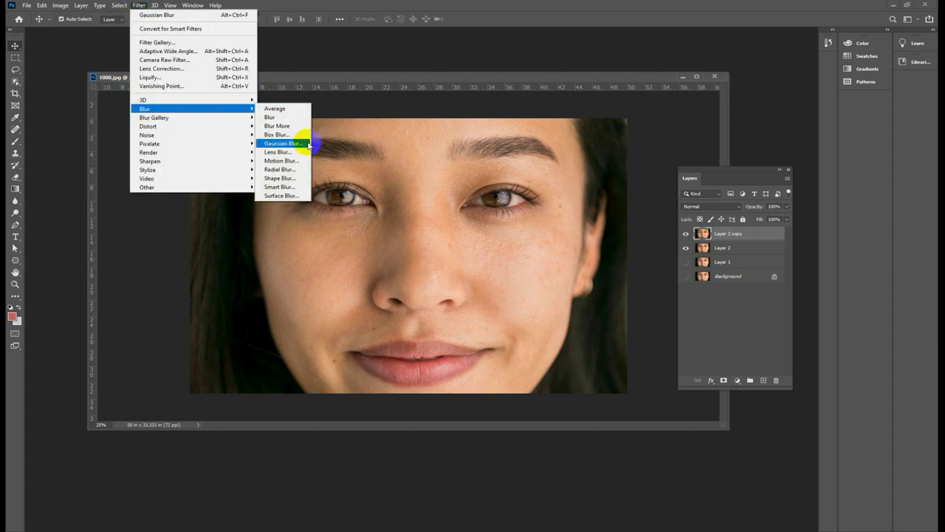
pyautogui.click(284, 144)
pyautogui.click(655, 218)
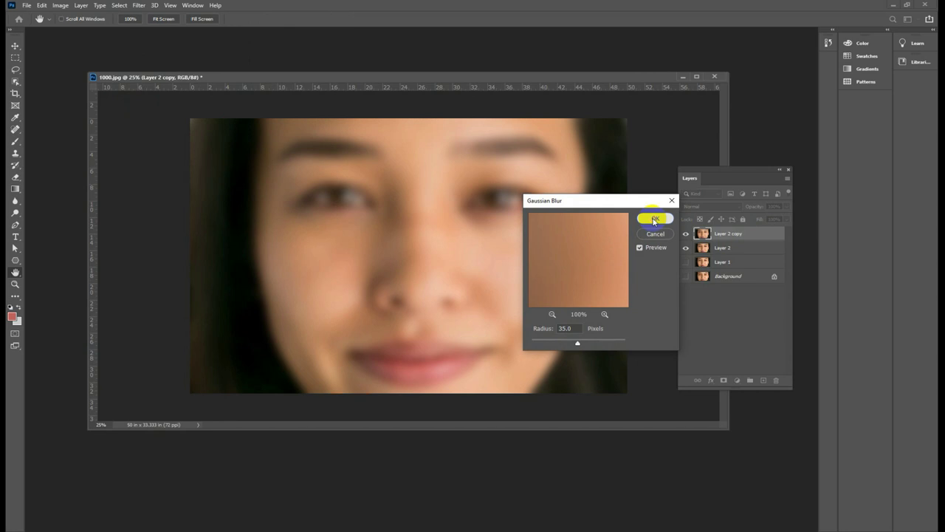
pyautogui.click(724, 380)
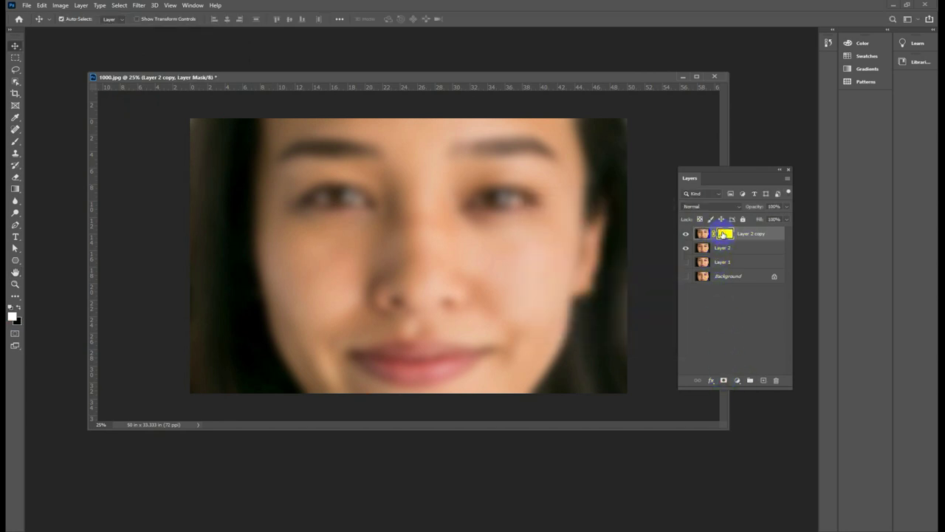
pyautogui.hotkey('ctrl', 'i')
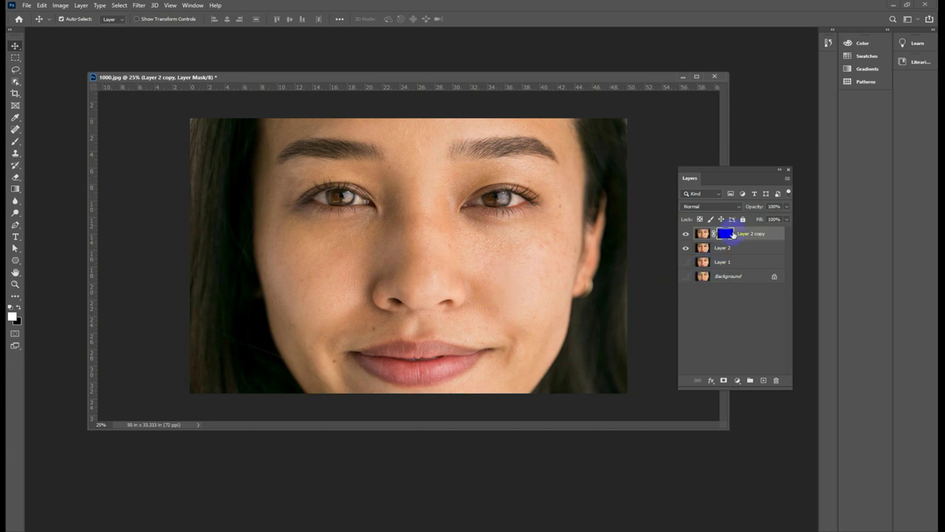
# Choose the Brush tool with white foreground, 50% opacity, 50% flow and a 0%-hardness soft round tip
pyautogui.click(13, 154)
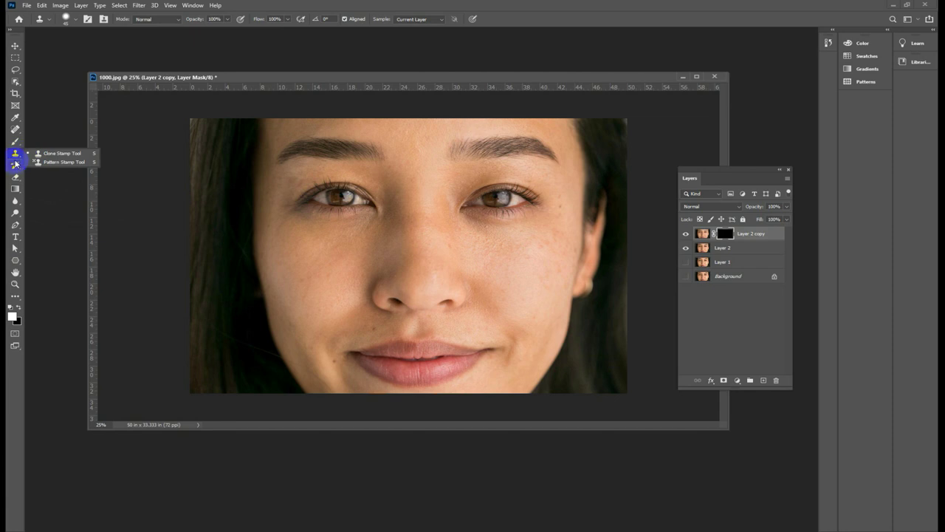
pyautogui.moveTo(13, 142); pyautogui.dragTo(37, 136)
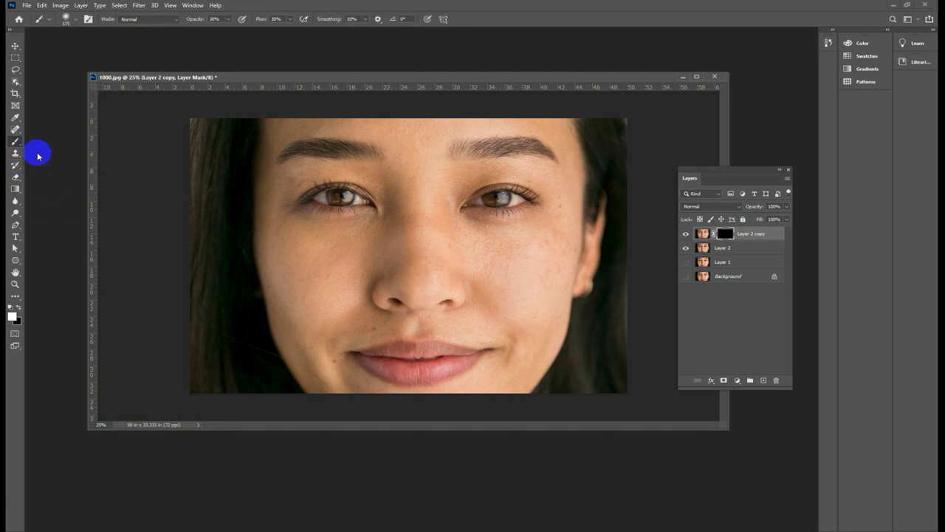
pyautogui.click(12, 307)
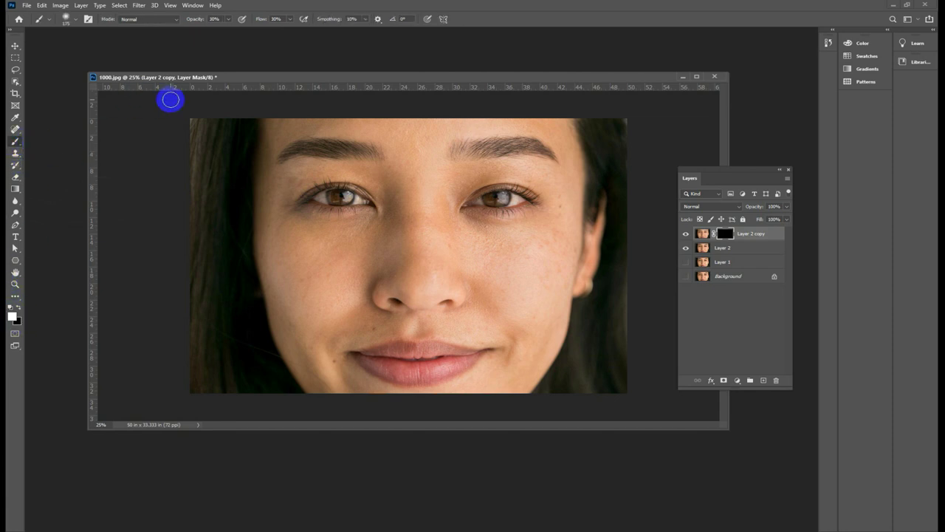
pyautogui.click(196, 17)
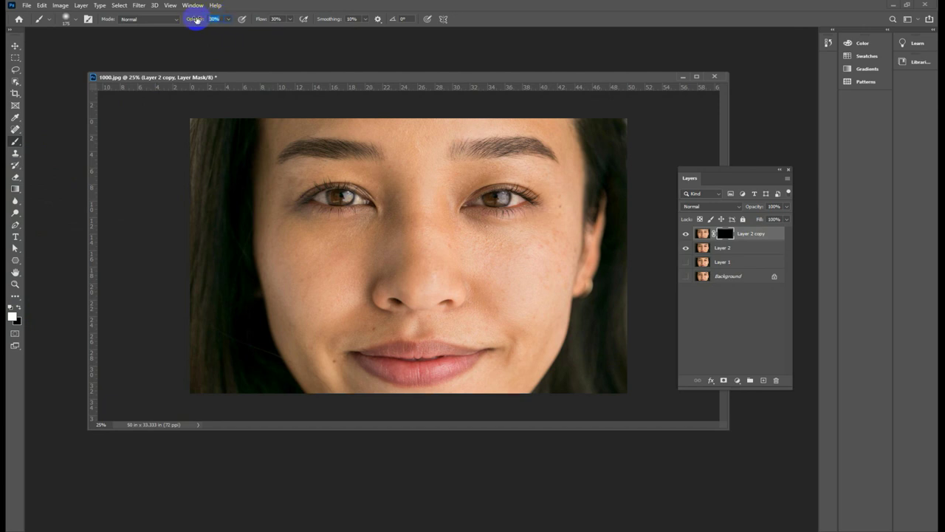
pyautogui.write('50')
pyautogui.click(287, 28)
pyautogui.click(257, 19)
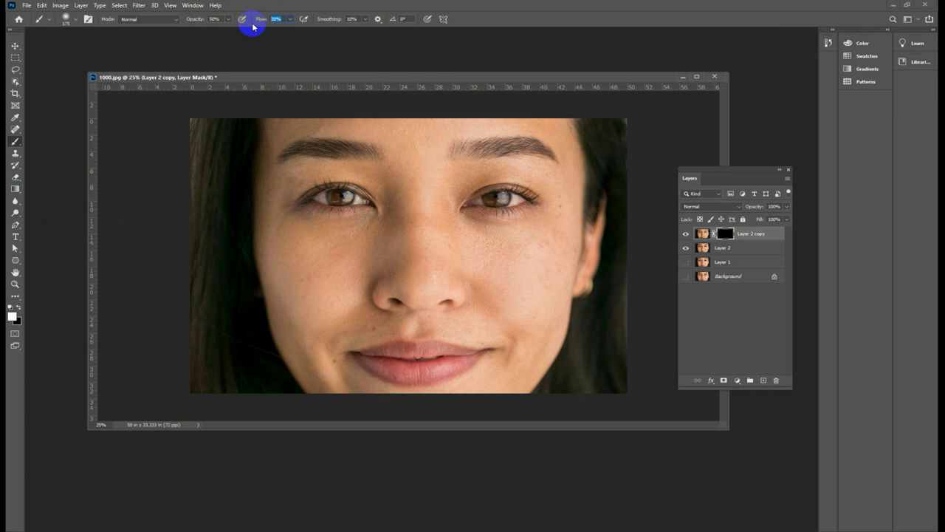
pyautogui.write('50')
pyautogui.click(375, 196)
pyautogui.click(312, 184)
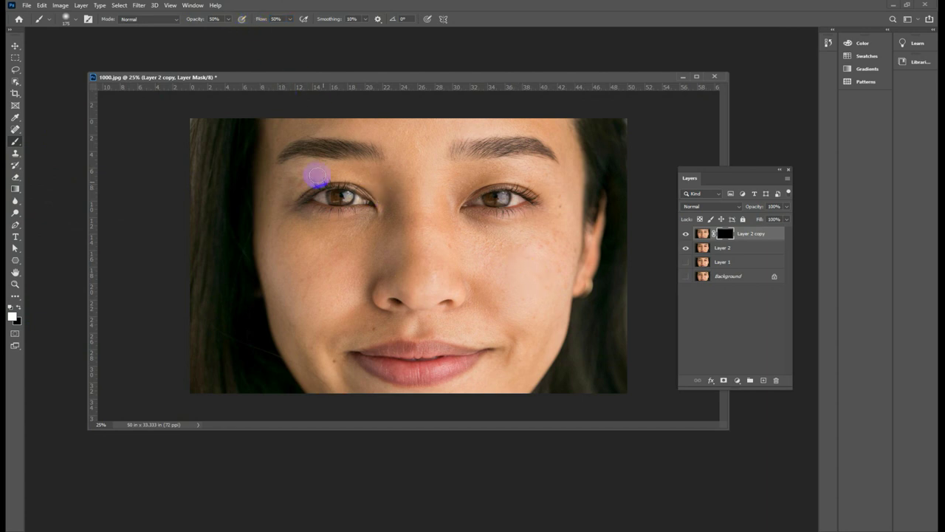
pyautogui.rightClick(442, 236)
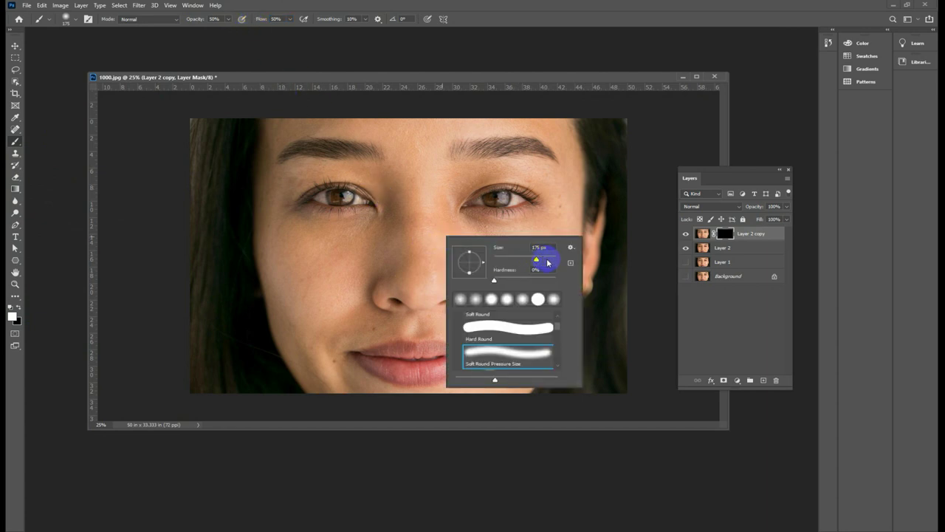
pyautogui.click(358, 240)
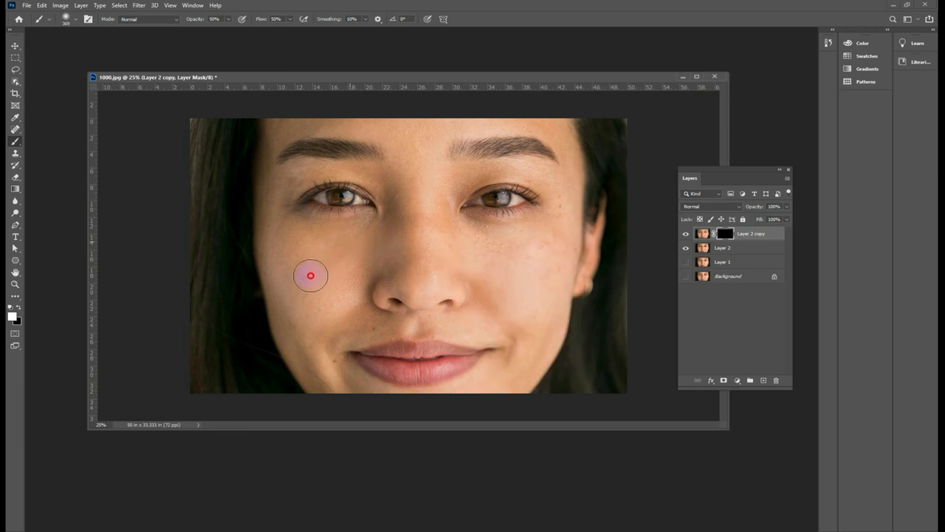
# Paint white on the mask over the nose, both cheeks, between the eyes and the forehead
pyautogui.moveTo(419, 254)
pyautogui.mouseDown()
pyautogui.moveTo(458, 238)
pyautogui.moveTo(515, 245)
pyautogui.moveTo(443, 232)
pyautogui.moveTo(570, 208)
pyautogui.moveTo(502, 384)
pyautogui.moveTo(502, 297)
pyautogui.moveTo(475, 308)
pyautogui.moveTo(415, 270)
pyautogui.moveTo(420, 158)
pyautogui.moveTo(407, 205)
pyautogui.moveTo(479, 175)
pyautogui.moveTo(566, 173)
pyautogui.moveTo(570, 202)
pyautogui.moveTo(502, 164)
pyautogui.moveTo(442, 217)
pyautogui.moveTo(399, 182)
pyautogui.moveTo(365, 243)
pyautogui.moveTo(282, 226)
pyautogui.moveTo(299, 348)
pyautogui.moveTo(323, 333)
pyautogui.moveTo(377, 253)
pyautogui.moveTo(281, 291)
pyautogui.moveTo(396, 299)
pyautogui.moveTo(422, 274)
pyautogui.moveTo(332, 342)
pyautogui.moveTo(331, 380)
pyautogui.moveTo(559, 317)
pyautogui.moveTo(527, 363)
pyautogui.moveTo(443, 405)
pyautogui.moveTo(361, 401)
pyautogui.moveTo(317, 342)
pyautogui.mouseUp()
pyautogui.click(558, 338)
pyautogui.moveTo(612, 310)
pyautogui.mouseDown()
pyautogui.moveTo(504, 314)
pyautogui.moveTo(441, 240)
pyautogui.mouseUp()
pyautogui.click(392, 195)
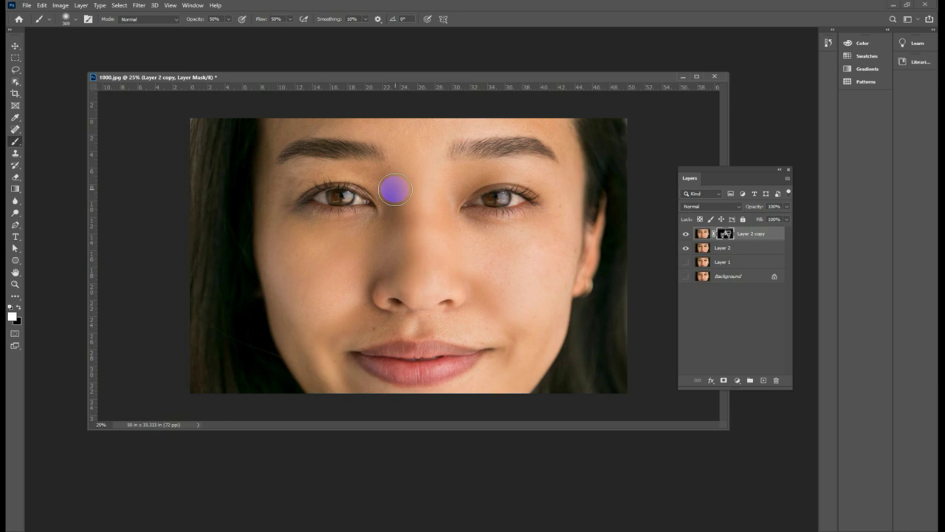
pyautogui.moveTo(389, 184)
pyautogui.mouseDown()
pyautogui.moveTo(267, 224)
pyautogui.moveTo(279, 219)
pyautogui.mouseUp()
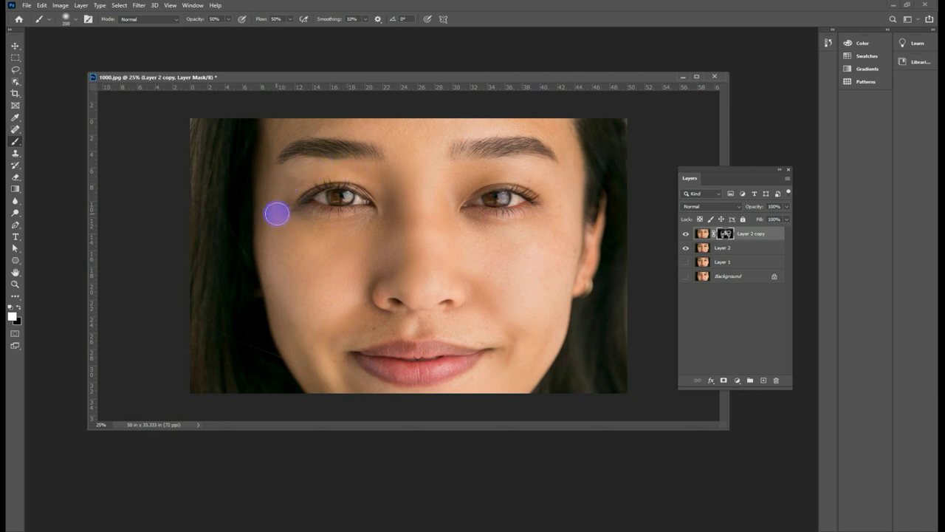
pyautogui.click(267, 183)
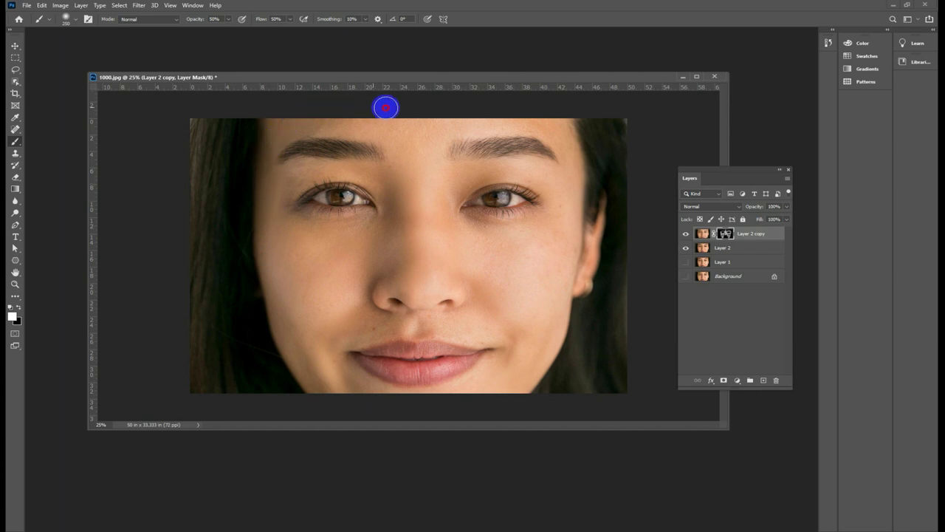
pyautogui.moveTo(266, 184)
pyautogui.mouseDown()
pyautogui.moveTo(473, 116)
pyautogui.moveTo(566, 164)
pyautogui.mouseUp()
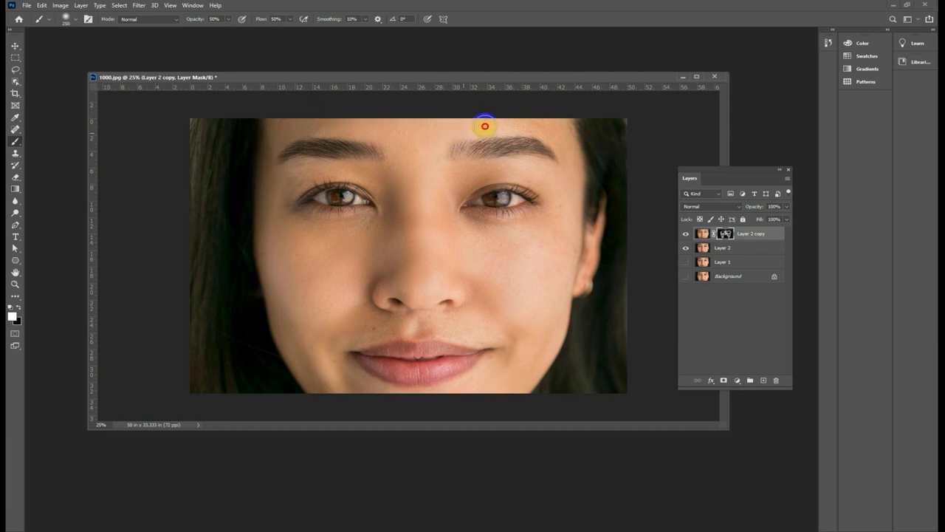
# Paint more white over the right cheek edge, under the nose and eyes, and the lower jawline
pyautogui.moveTo(573, 217); pyautogui.dragTo(561, 301)
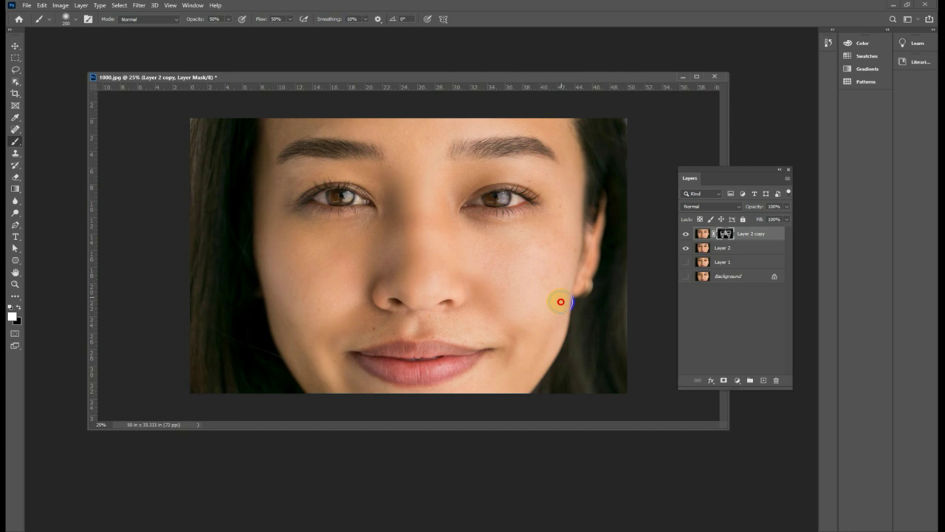
pyautogui.moveTo(539, 352)
pyautogui.mouseDown()
pyautogui.moveTo(534, 305)
pyautogui.moveTo(361, 336)
pyautogui.moveTo(341, 369)
pyautogui.mouseUp()
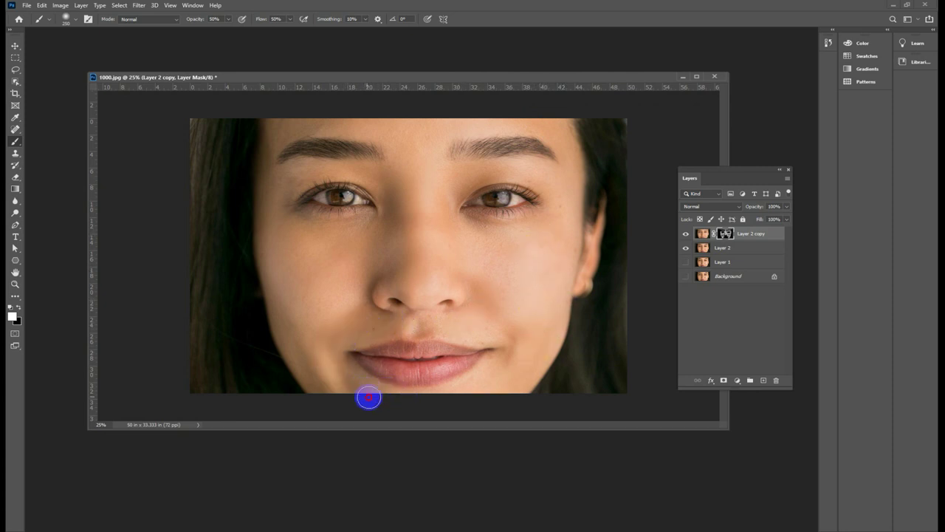
pyautogui.moveTo(421, 291)
pyautogui.mouseDown()
pyautogui.moveTo(387, 278)
pyautogui.moveTo(403, 198)
pyautogui.mouseUp()
pyautogui.moveTo(461, 215); pyautogui.dragTo(524, 220)
pyautogui.moveTo(546, 174)
pyautogui.mouseDown()
pyautogui.moveTo(489, 173)
pyautogui.moveTo(369, 211)
pyautogui.moveTo(376, 221)
pyautogui.moveTo(292, 222)
pyautogui.moveTo(306, 174)
pyautogui.mouseUp()
pyautogui.click(447, 126)
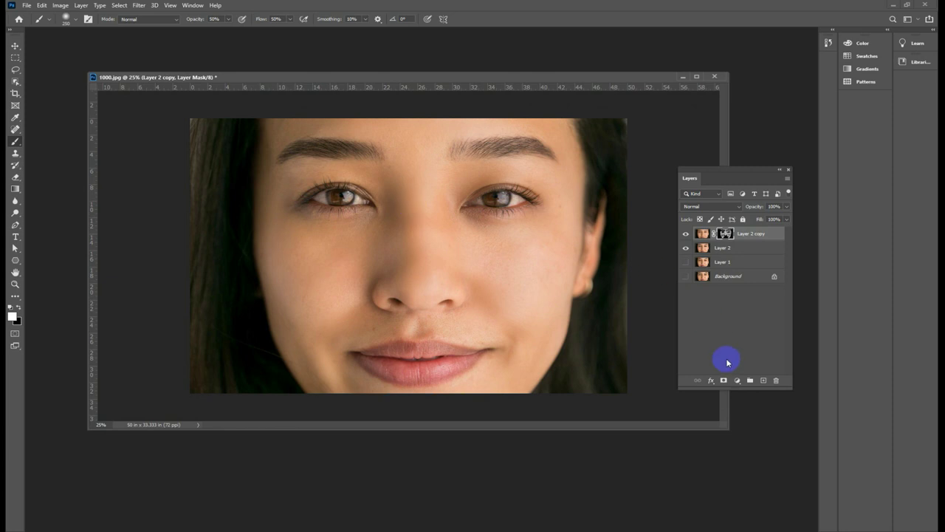
pyautogui.moveTo(669, 323); pyautogui.dragTo(663, 323)
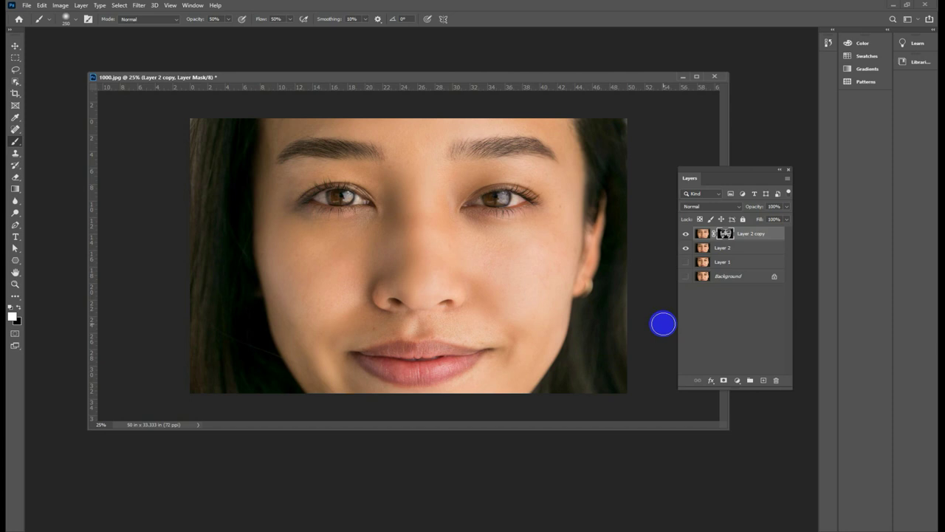
pyautogui.moveTo(663, 324); pyautogui.dragTo(587, 351)
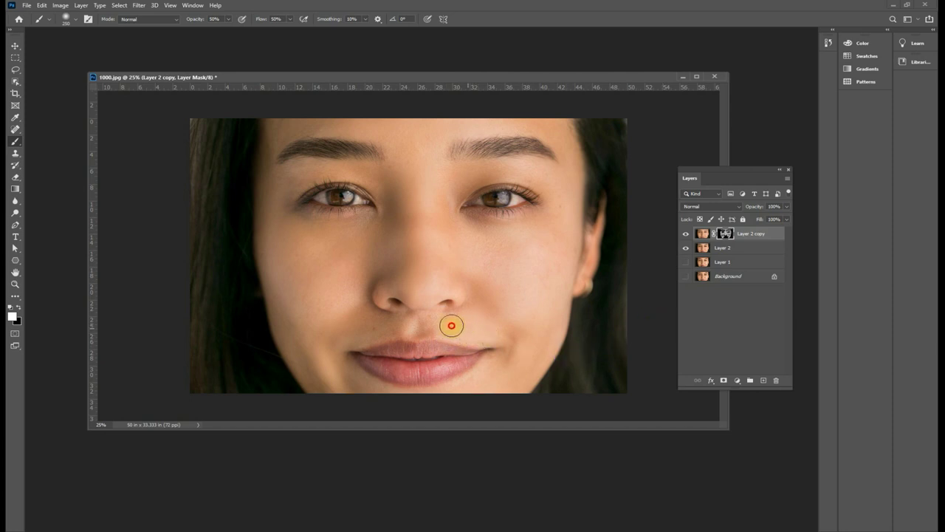
pyautogui.moveTo(381, 393); pyautogui.dragTo(503, 385)
# Paint extra smoothing between the brows, beside the right eye, nose and lower cheeks, then select Layer 2
pyautogui.hotkey('ctrl', '+')
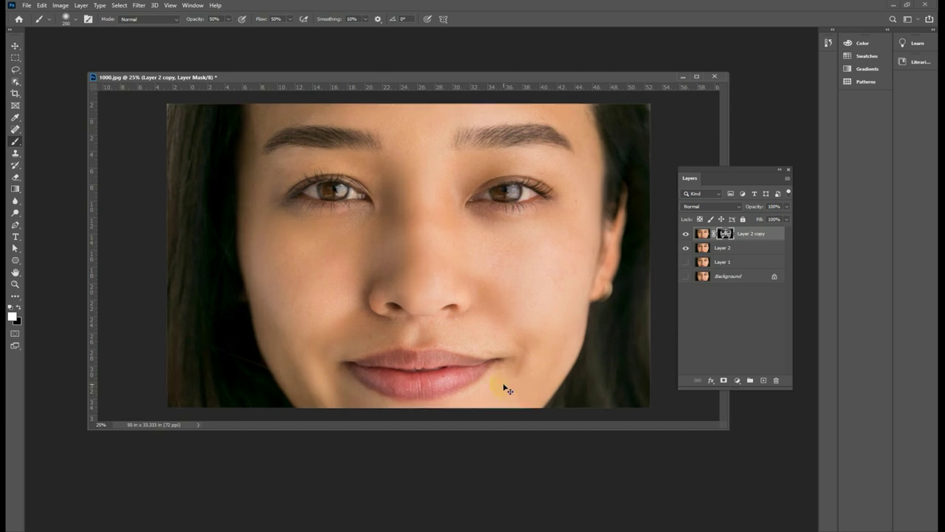
pyautogui.moveTo(505, 238)
pyautogui.mouseDown()
pyautogui.moveTo(535, 271)
pyautogui.moveTo(515, 274)
pyautogui.mouseUp()
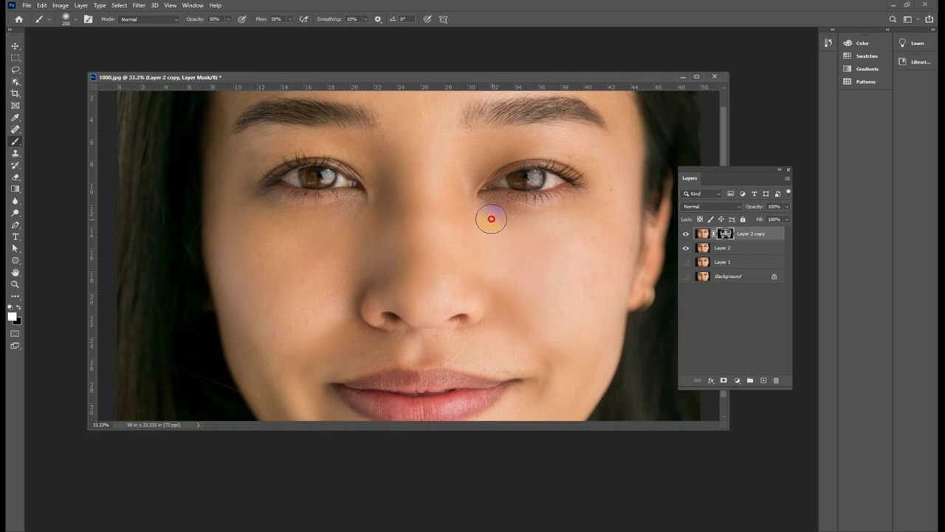
pyautogui.moveTo(265, 302)
pyautogui.mouseDown()
pyautogui.moveTo(291, 226)
pyautogui.moveTo(384, 202)
pyautogui.moveTo(388, 163)
pyautogui.moveTo(296, 135)
pyautogui.moveTo(249, 163)
pyautogui.moveTo(414, 185)
pyautogui.moveTo(452, 169)
pyautogui.moveTo(605, 146)
pyautogui.mouseUp()
pyautogui.moveTo(480, 162); pyautogui.dragTo(613, 154)
pyautogui.moveTo(593, 204)
pyautogui.mouseDown()
pyautogui.moveTo(484, 213)
pyautogui.moveTo(454, 192)
pyautogui.mouseUp()
pyautogui.moveTo(460, 226); pyautogui.dragTo(388, 204)
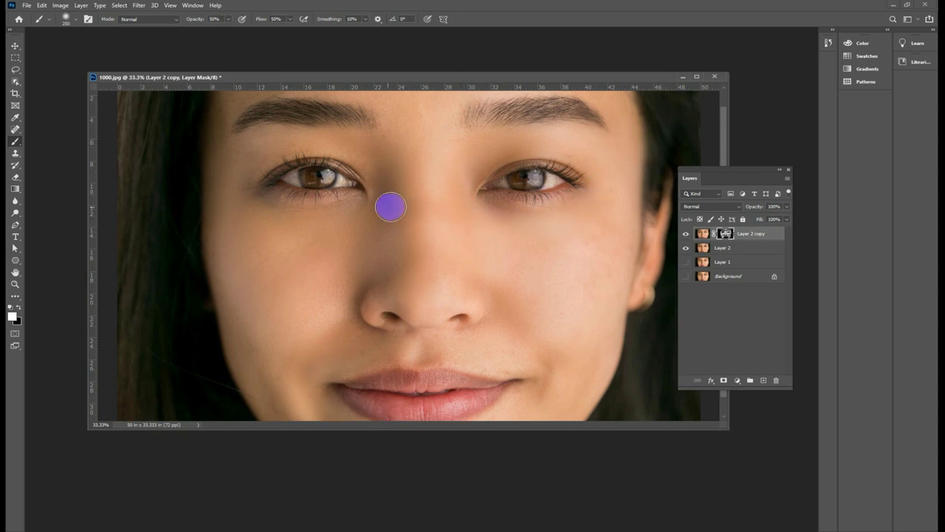
pyautogui.moveTo(487, 313)
pyautogui.mouseDown()
pyautogui.moveTo(344, 310)
pyautogui.moveTo(313, 264)
pyautogui.mouseUp()
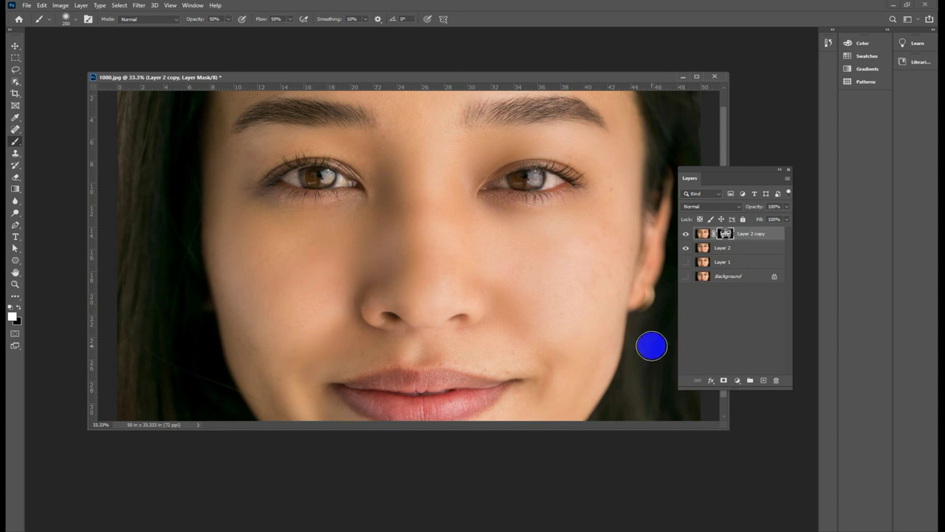
pyautogui.click(741, 256)
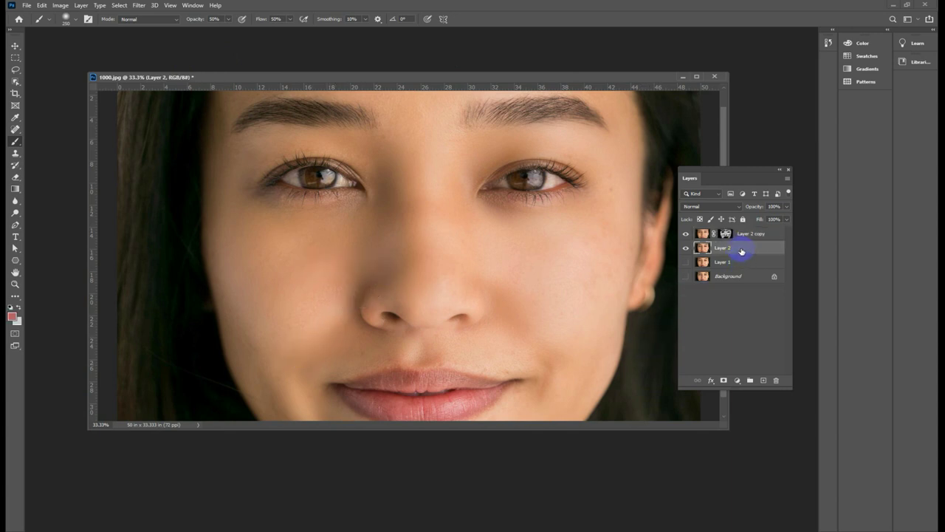
# Duplicate Layer 2 and move the copy to the top of the layer stack
pyautogui.hotkey('ctrl', 'j')
pyautogui.moveTo(736, 248)
pyautogui.mouseDown()
pyautogui.moveTo(743, 232)
pyautogui.moveTo(736, 235)
pyautogui.mouseUp()
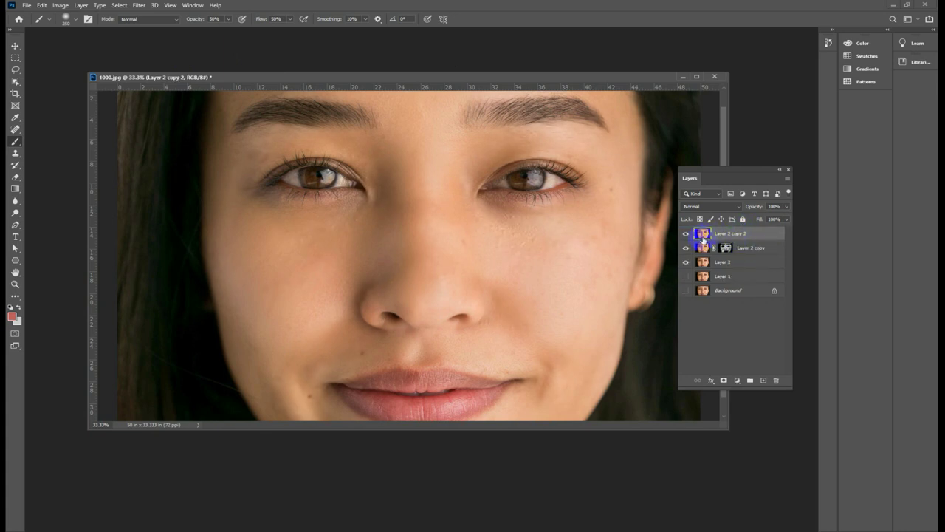
pyautogui.hotkey('ctrl', '-')
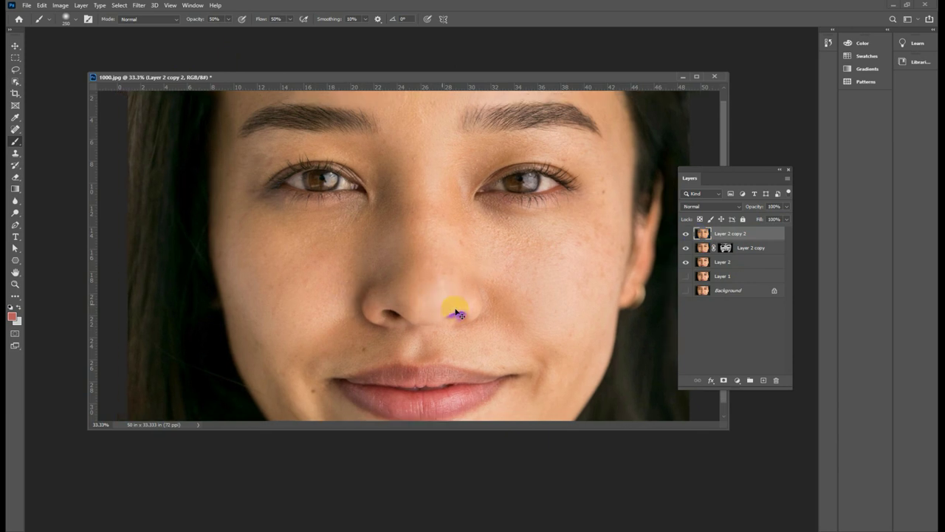
# Apply a High Pass filter with a 2.5-pixel radius to Layer 2 copy 2
pyautogui.click(138, 5)
pyautogui.moveTo(176, 187)
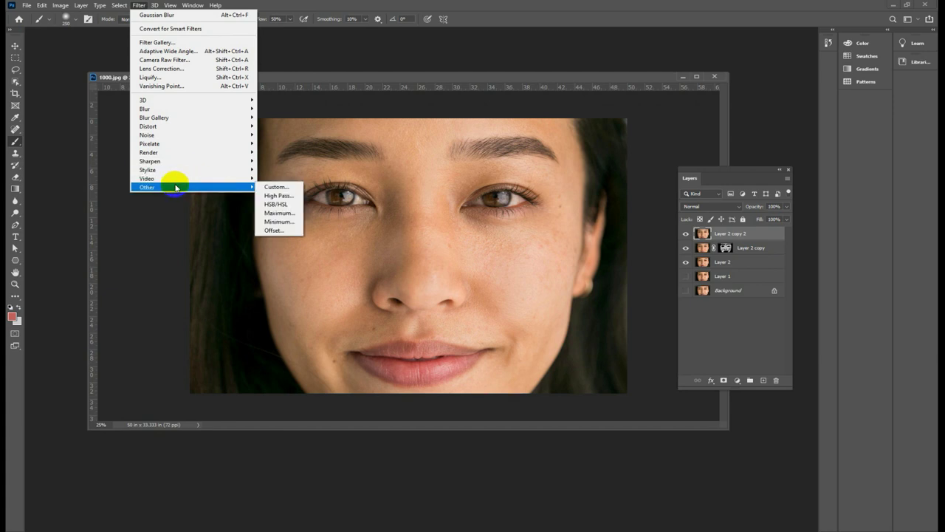
pyautogui.click(284, 198)
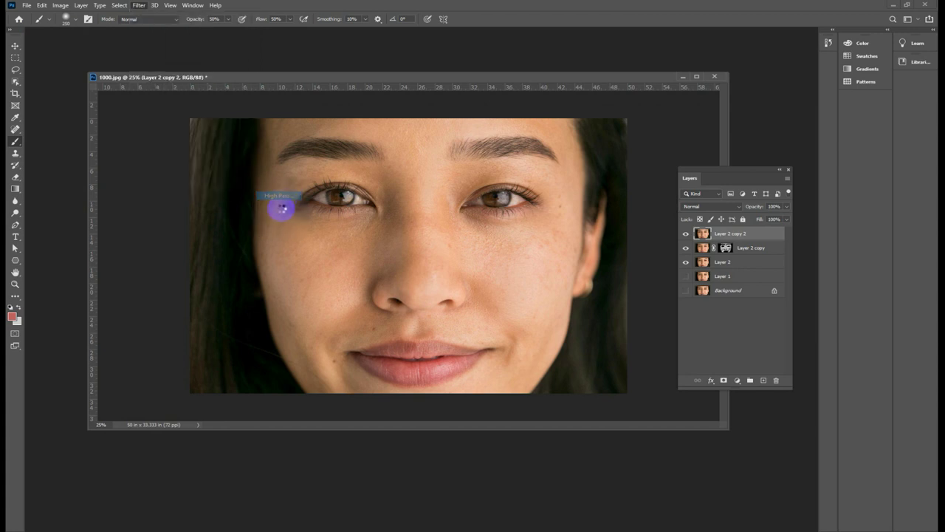
pyautogui.moveTo(429, 118)
pyautogui.mouseDown()
pyautogui.moveTo(557, 203)
pyautogui.moveTo(520, 184)
pyautogui.mouseUp()
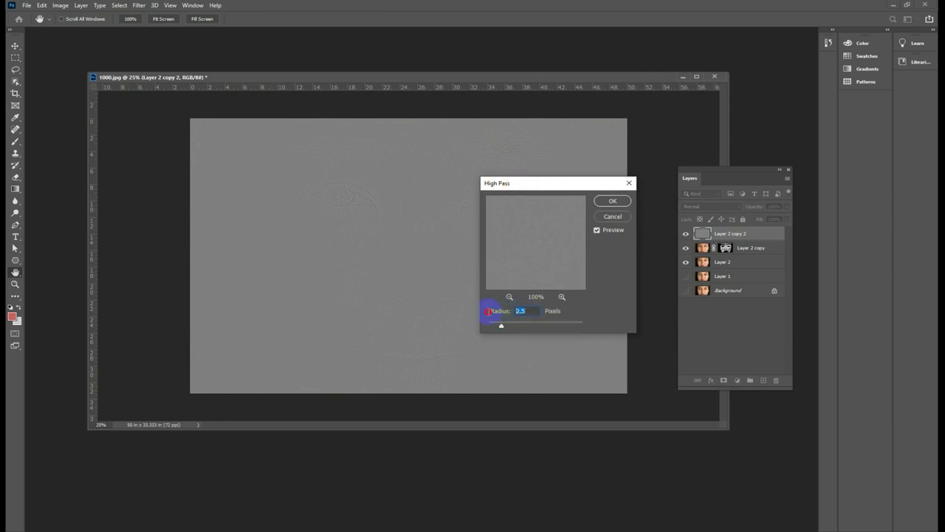
pyautogui.doubleClick(524, 311)
pyautogui.click(523, 325)
pyautogui.click(609, 203)
# Blend Layer 2 copy 2 in Linear Light mode at 100% opacity after comparing Soft Light
pyautogui.press('b')
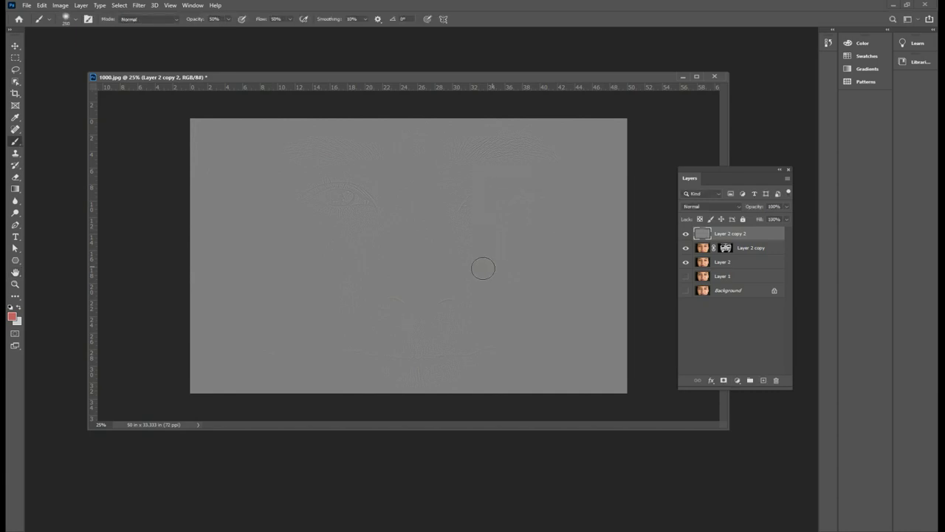
pyautogui.click(707, 207)
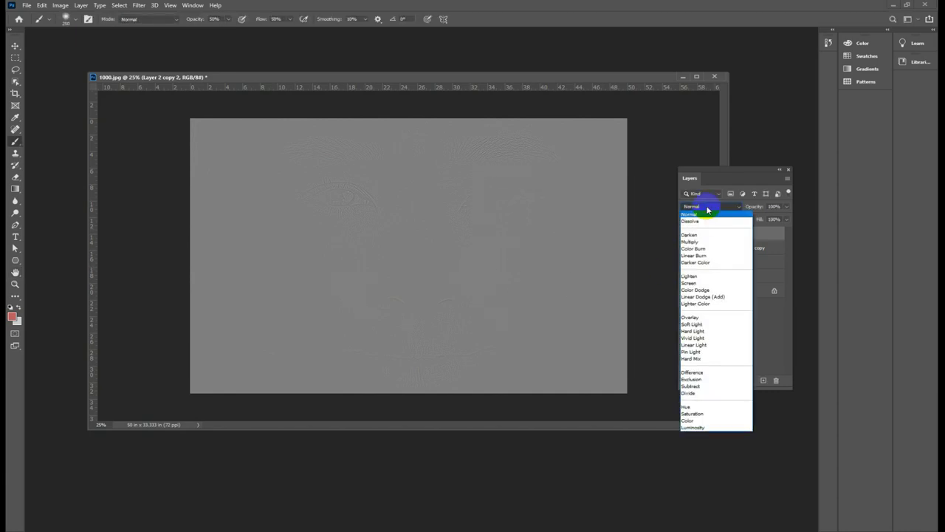
pyautogui.click(697, 345)
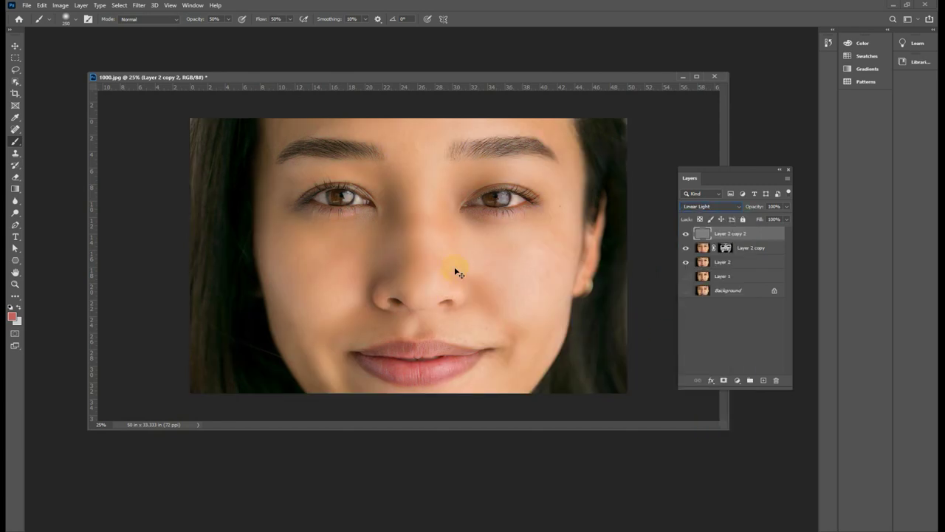
pyautogui.hotkey('ctrl', '+')
pyautogui.hotkey('ctrl', '+')
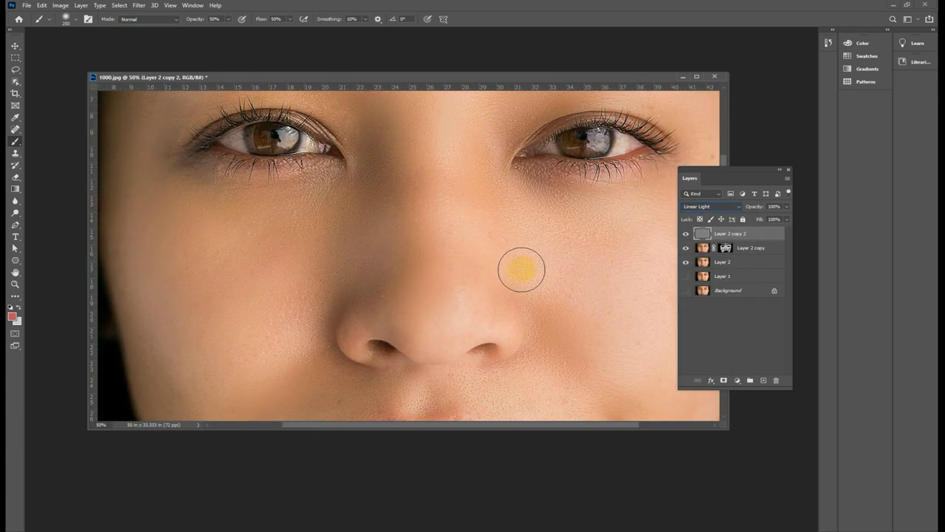
pyautogui.hotkey('ctrl', '-')
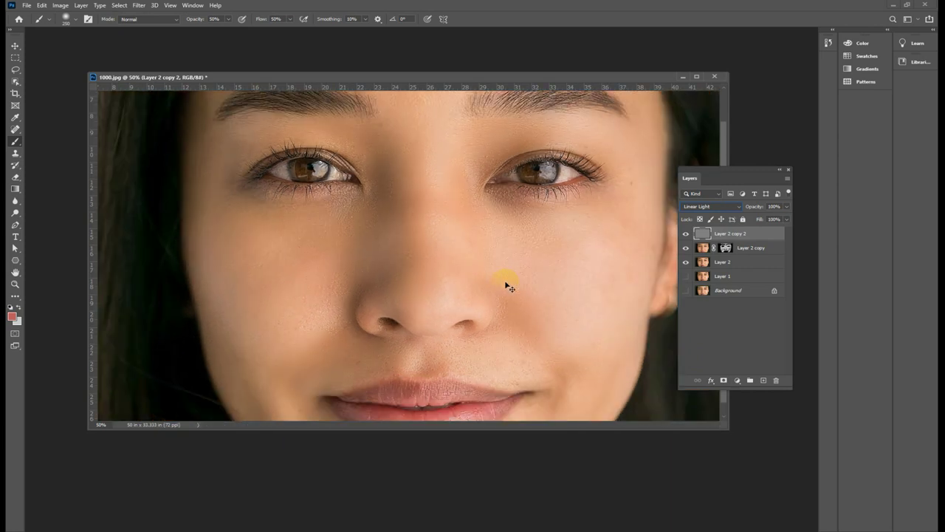
pyautogui.click(780, 207)
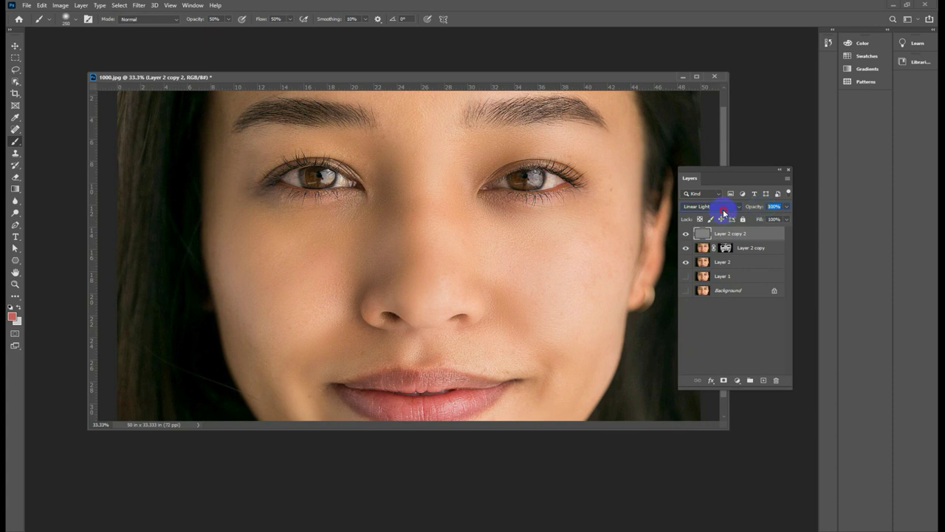
pyautogui.click(724, 206)
pyautogui.press('Up')
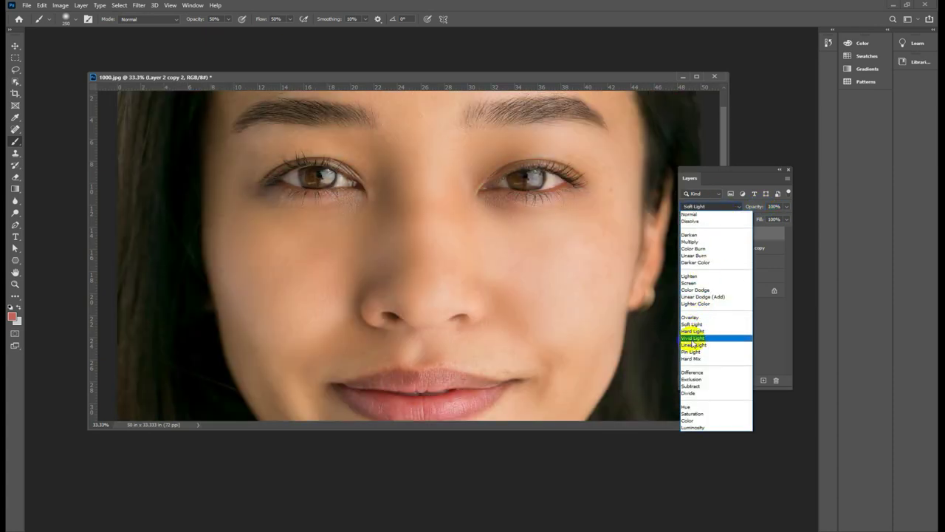
pyautogui.click(695, 345)
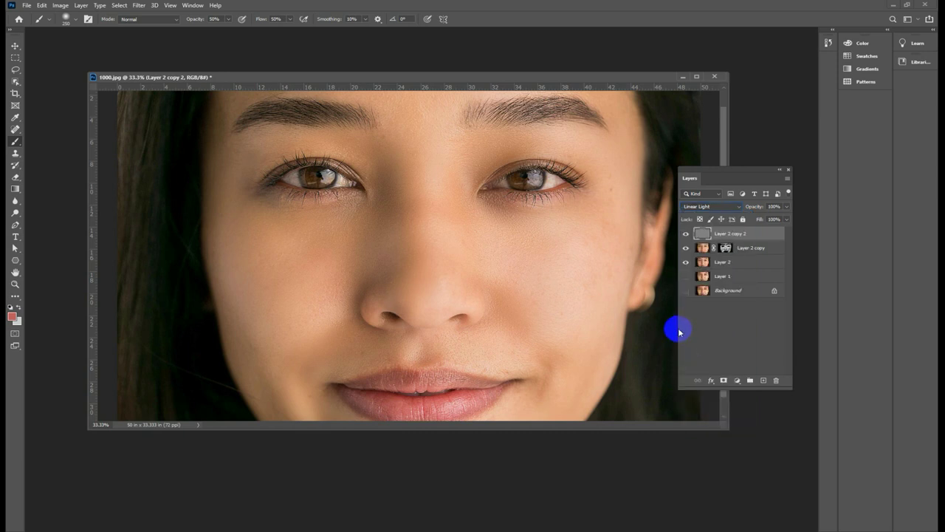
pyautogui.click(774, 207)
pyautogui.click(757, 206)
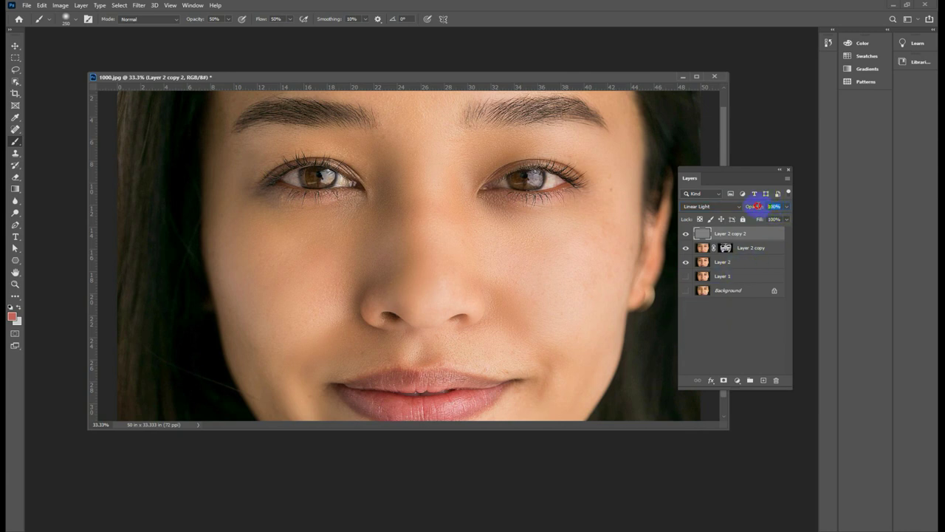
# Nudge the High Pass layer slightly with the Move tool
pyautogui.click(15, 46)
pyautogui.hotkey('ctrl', '-')
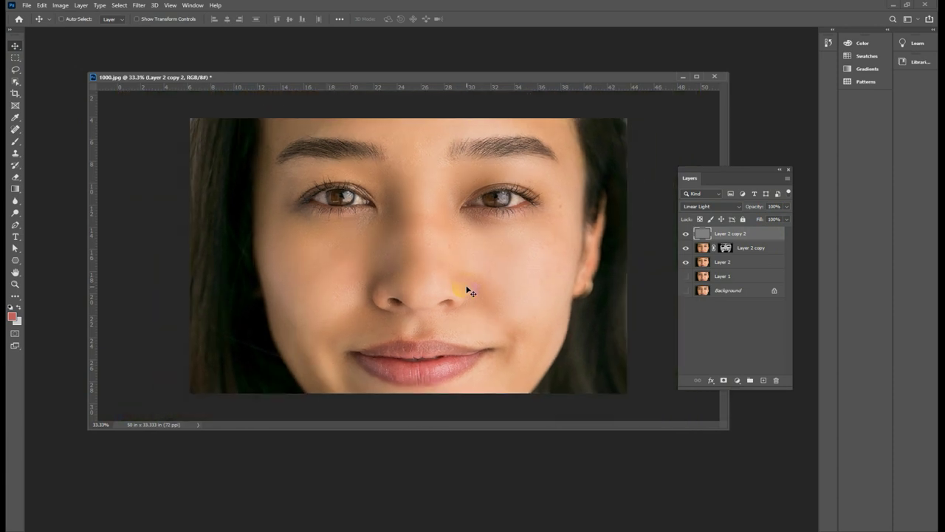
pyautogui.moveTo(595, 322); pyautogui.dragTo(590, 339)
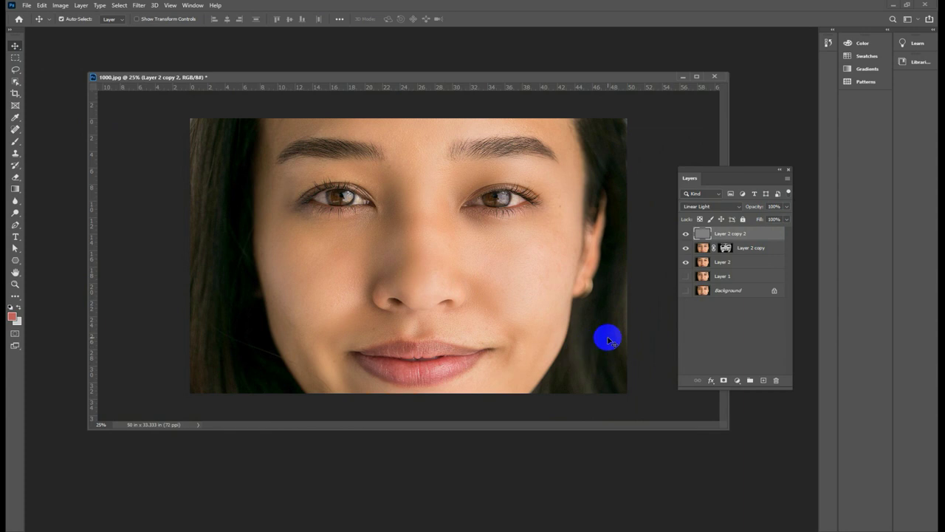
pyautogui.moveTo(582, 349); pyautogui.dragTo(583, 336)
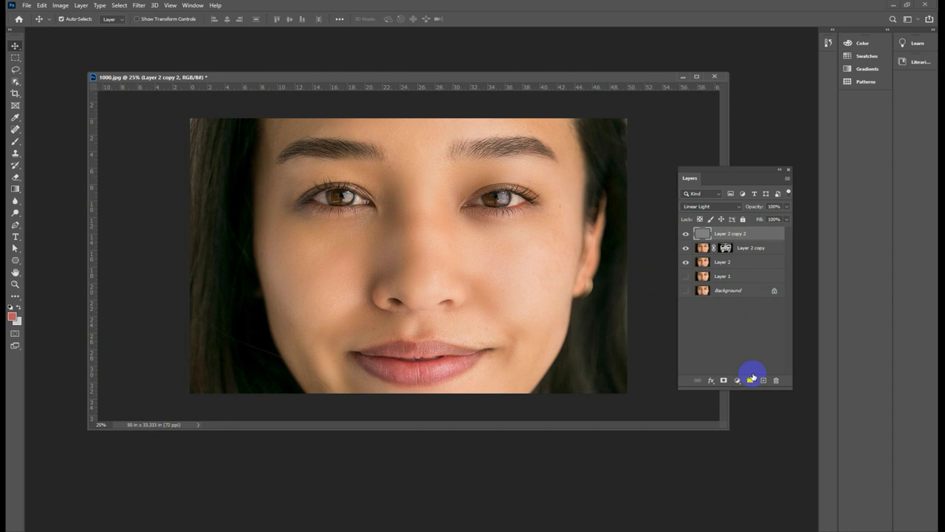
# Add empty Layer 3 and ready a bright red brush at 250 px and 100% opacity
pyautogui.click(764, 381)
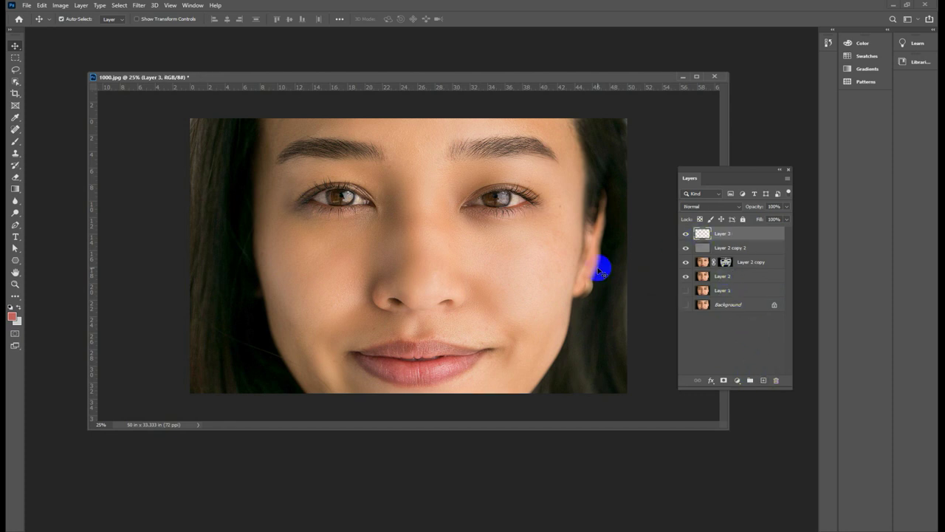
pyautogui.click(11, 317)
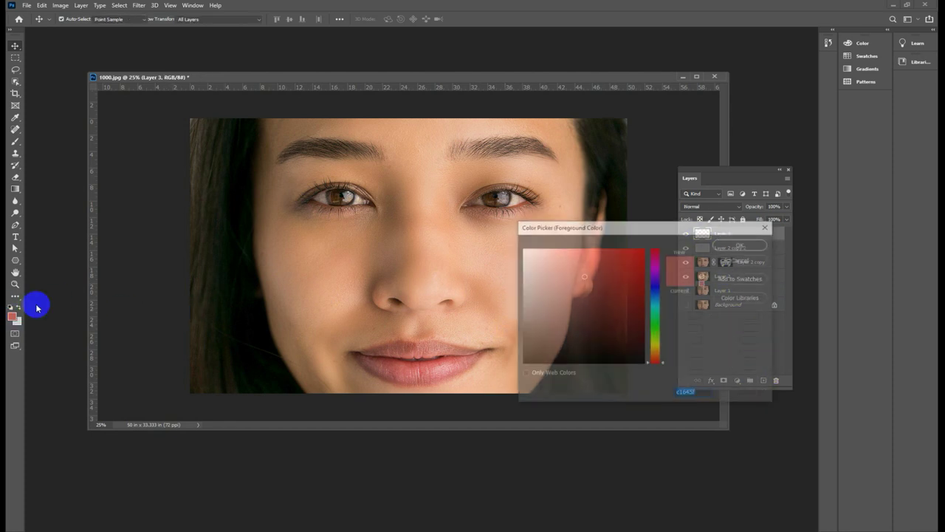
pyautogui.moveTo(625, 276); pyautogui.dragTo(645, 249)
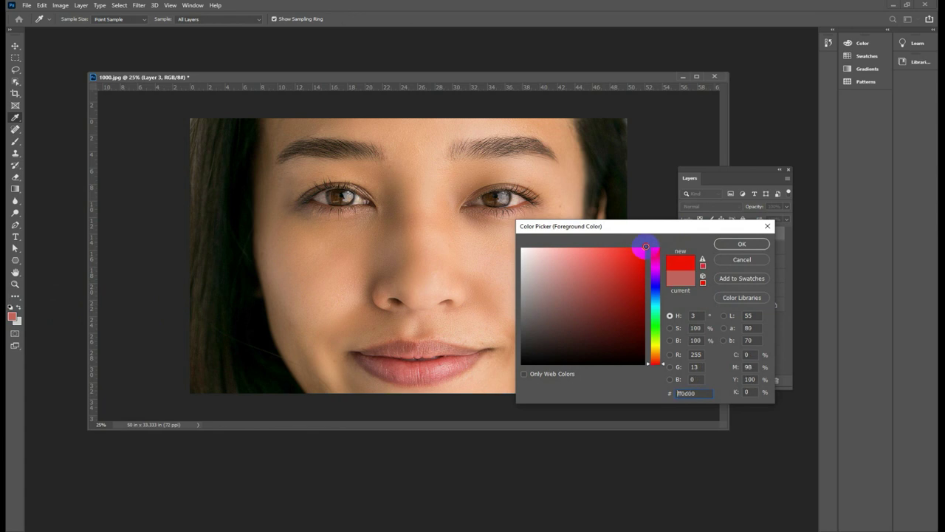
pyautogui.click(743, 244)
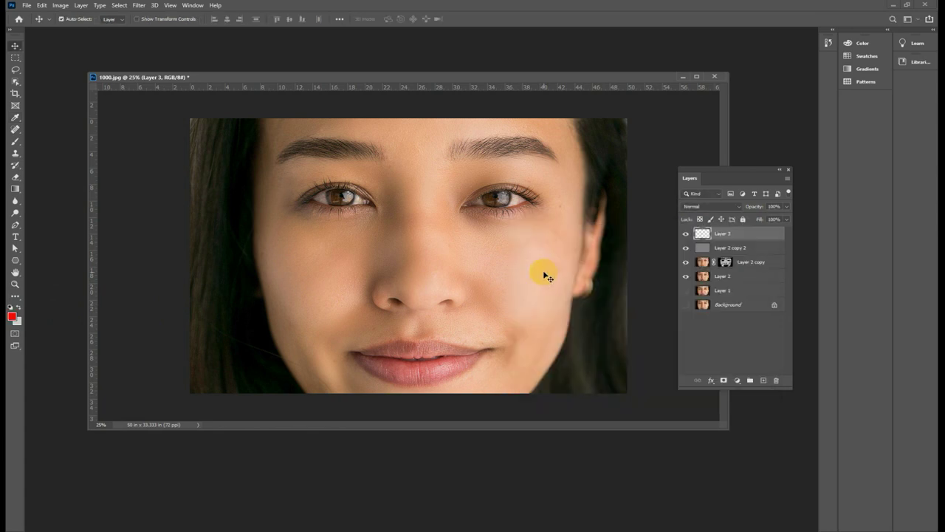
pyautogui.click(15, 141)
pyautogui.press('[')
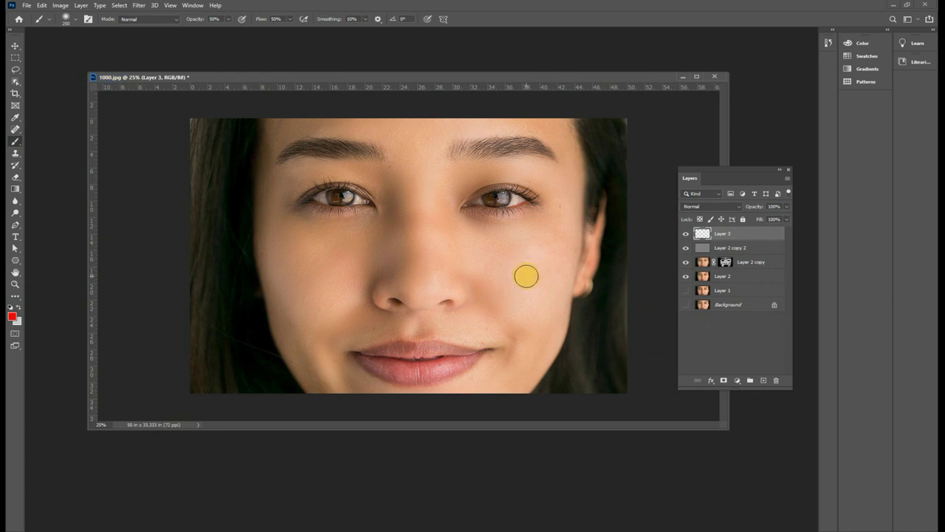
pyautogui.click(228, 19)
# Dab red on the right cheek with a Soft Round brush at 100% opacity and flow
pyautogui.moveTo(226, 30); pyautogui.dragTo(359, 28)
pyautogui.click(290, 19)
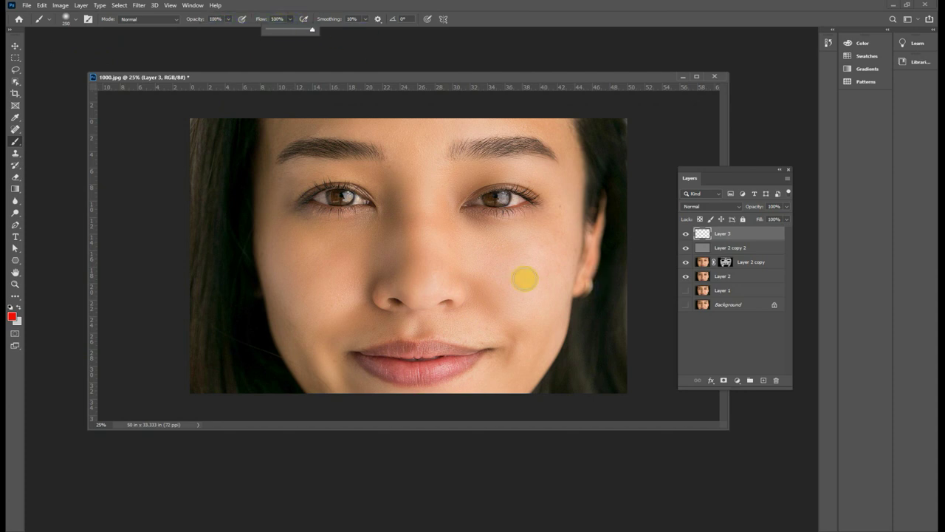
pyautogui.click(525, 278)
pyautogui.click(15, 46)
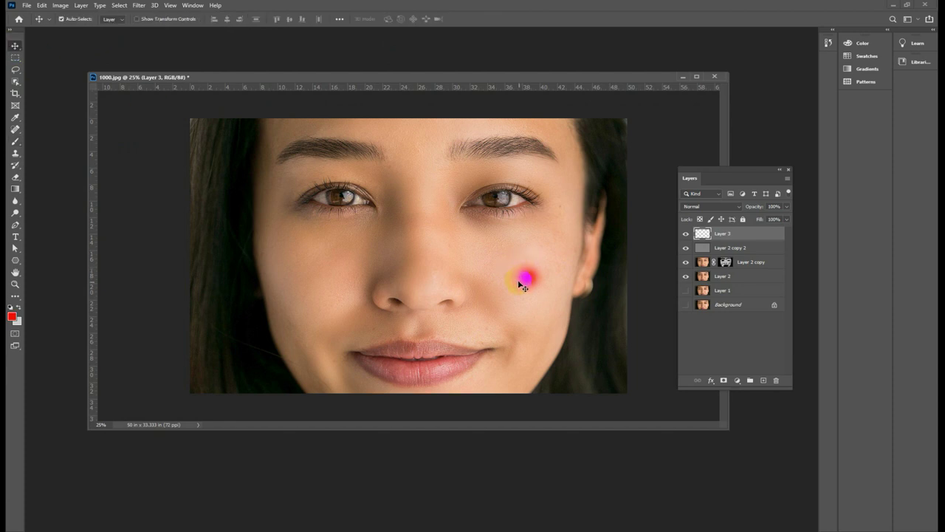
pyautogui.click(15, 141)
pyautogui.rightClick(517, 255)
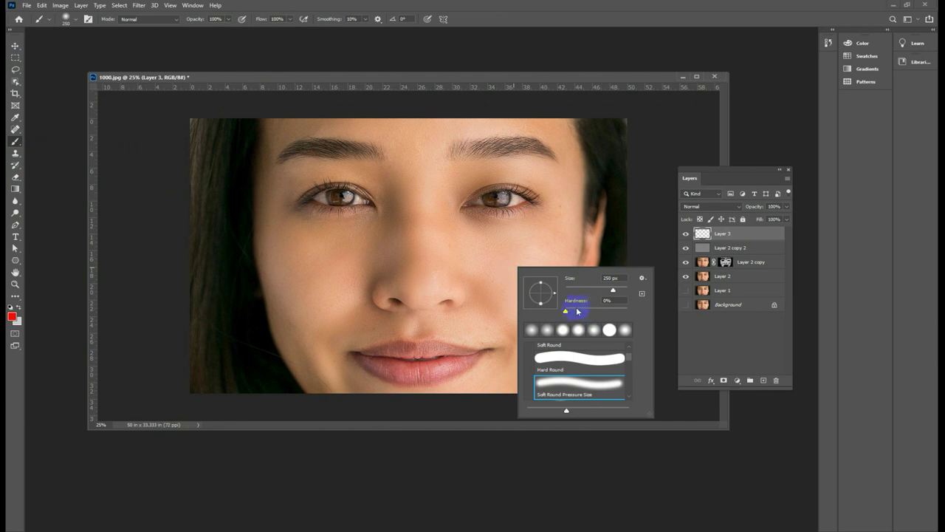
pyautogui.click(507, 270)
# Free-transform the red dab to about three times its size, centred over the right cheek
pyautogui.click(14, 46)
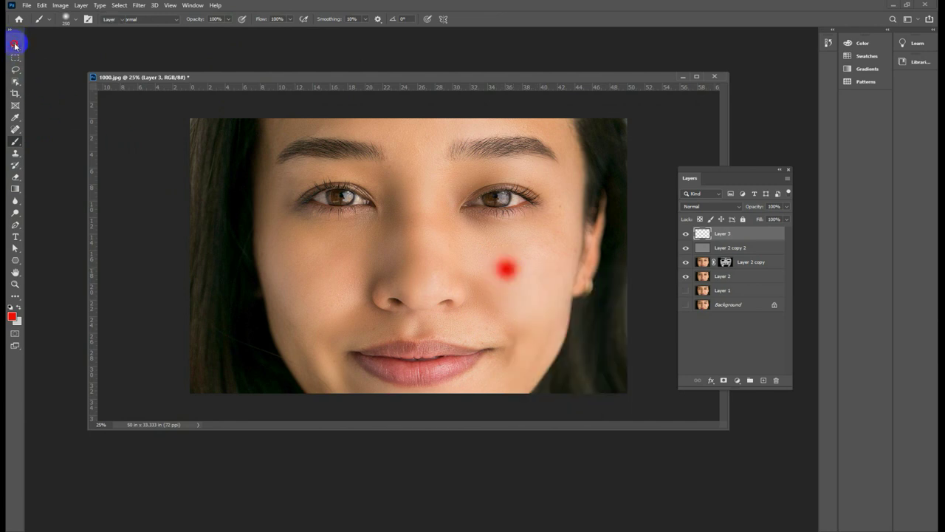
pyautogui.hotkey('ctrl', 't')
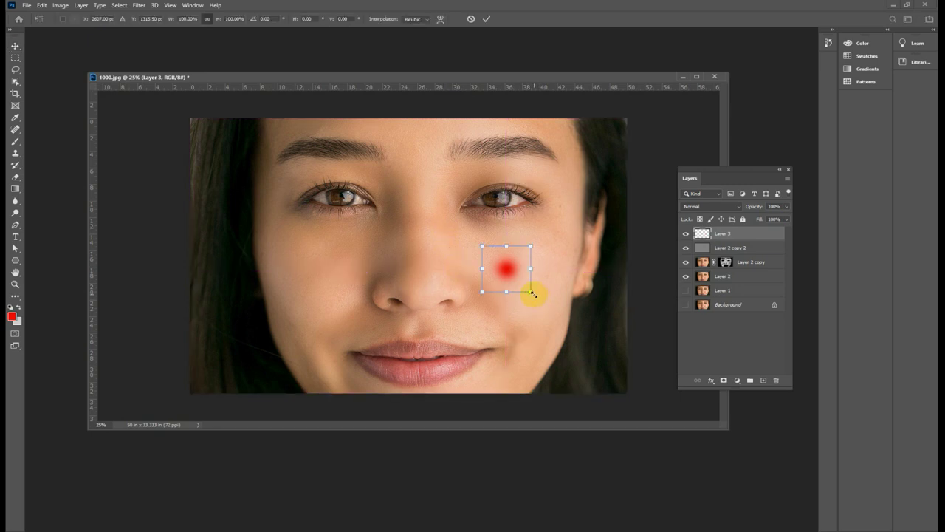
pyautogui.moveTo(530, 292); pyautogui.dragTo(671, 369)
pyautogui.moveTo(604, 332)
pyautogui.mouseDown()
pyautogui.moveTo(526, 281)
pyautogui.moveTo(541, 287)
pyautogui.mouseUp()
pyautogui.moveTo(443, 207); pyautogui.dragTo(387, 138)
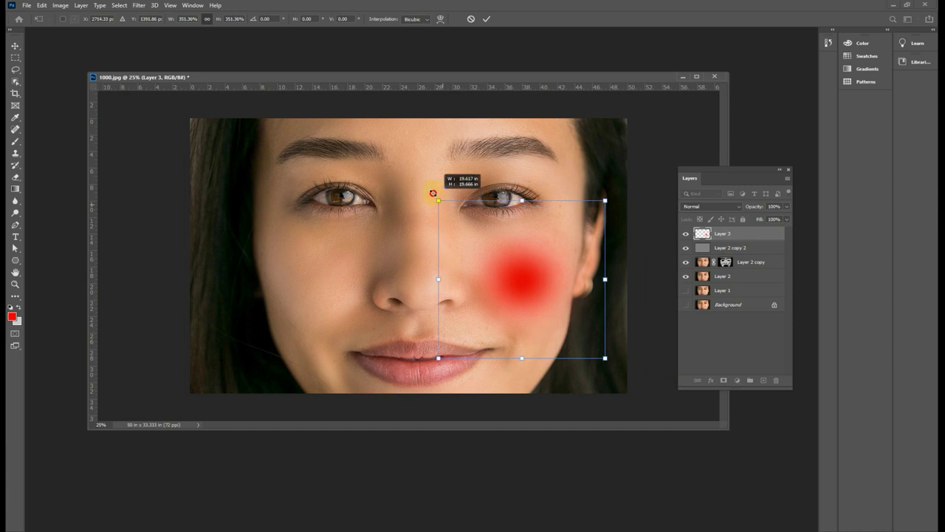
pyautogui.moveTo(481, 253); pyautogui.dragTo(520, 276)
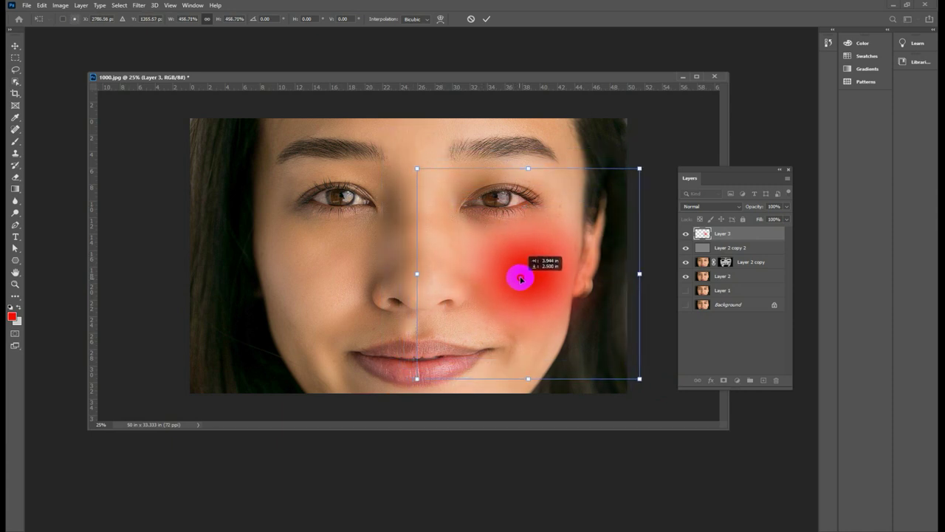
pyautogui.press('Return')
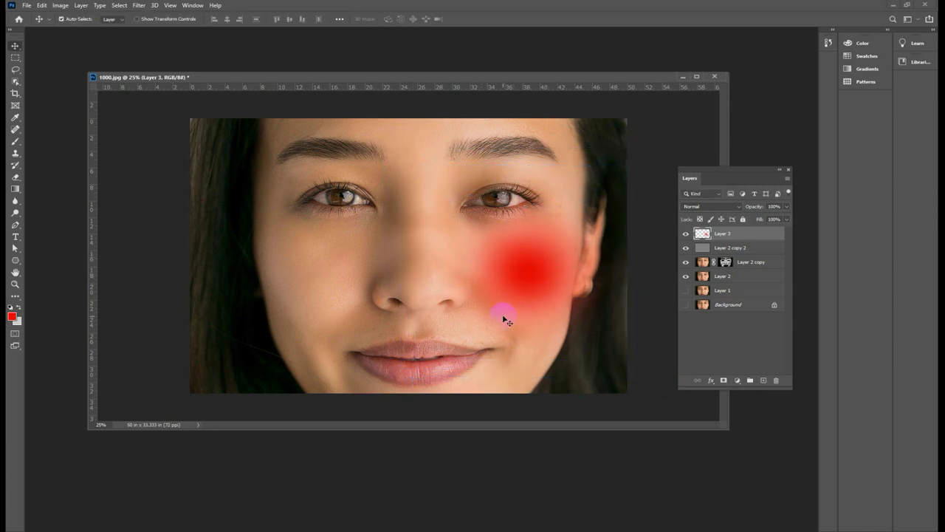
pyautogui.moveTo(529, 279); pyautogui.dragTo(536, 280)
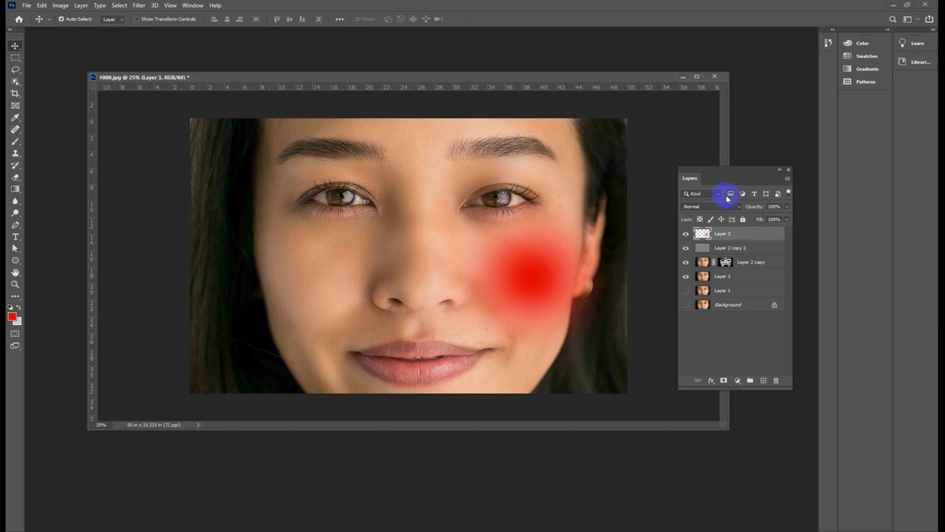
# Set Layer 3 to Soft Light and scale the red patch down onto the right cheek
pyautogui.click(720, 209)
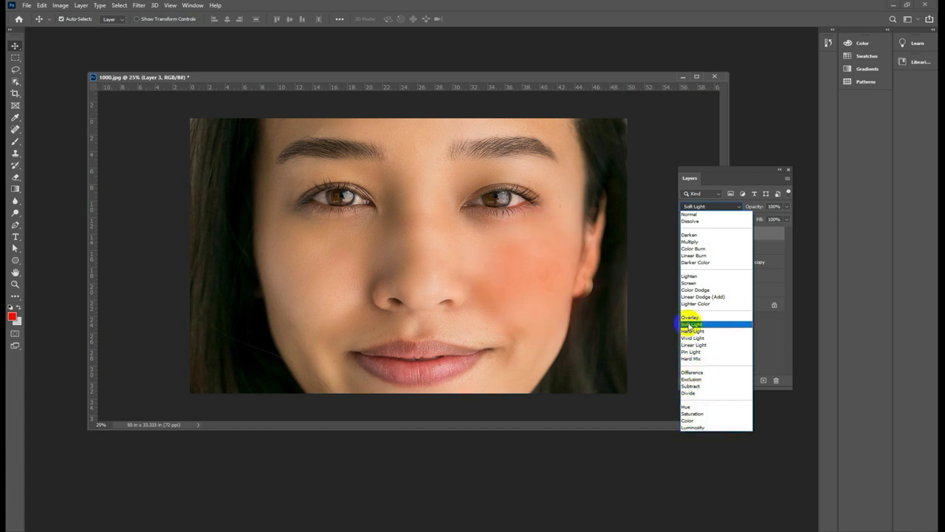
pyautogui.click(690, 325)
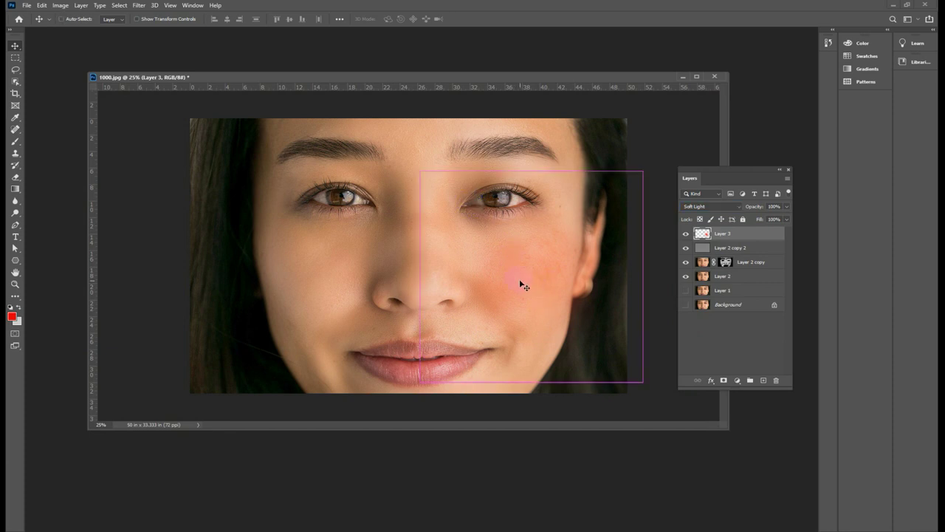
pyautogui.hotkey('ctrl', 't')
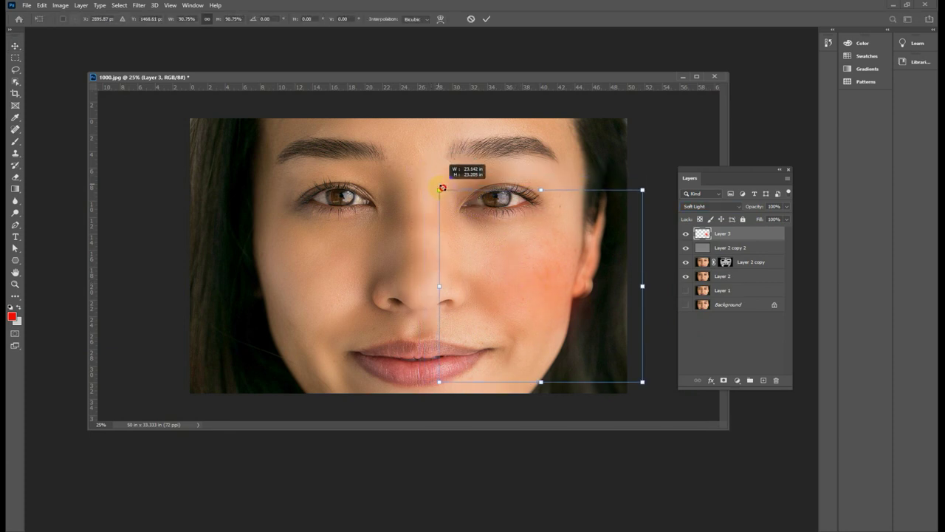
pyautogui.moveTo(421, 169); pyautogui.dragTo(465, 211)
pyautogui.moveTo(528, 286)
pyautogui.mouseDown()
pyautogui.moveTo(548, 300)
pyautogui.moveTo(541, 297)
pyautogui.mouseUp()
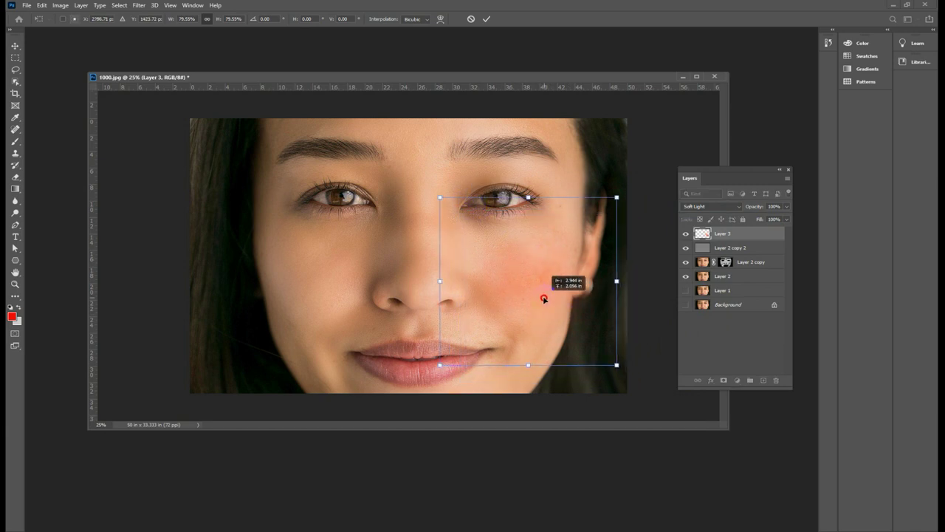
pyautogui.press('Return')
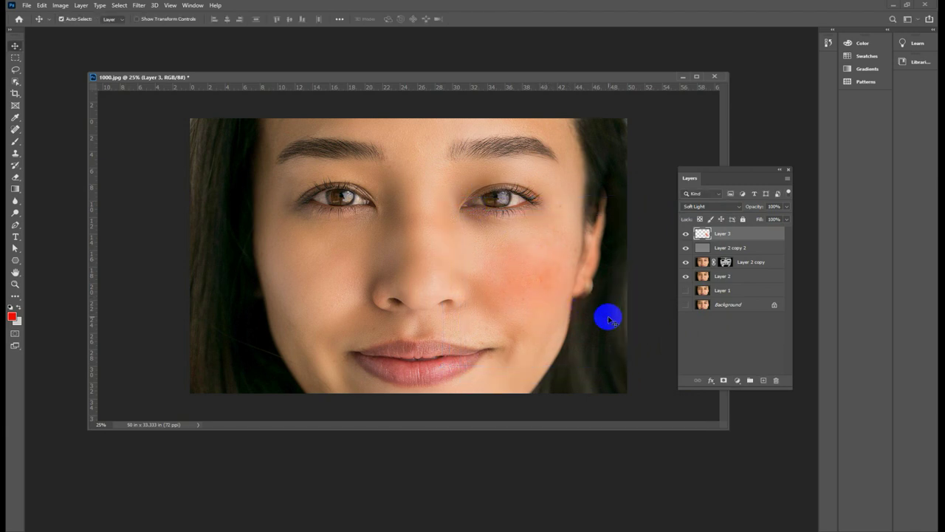
pyautogui.hotkey('ctrl', '-')
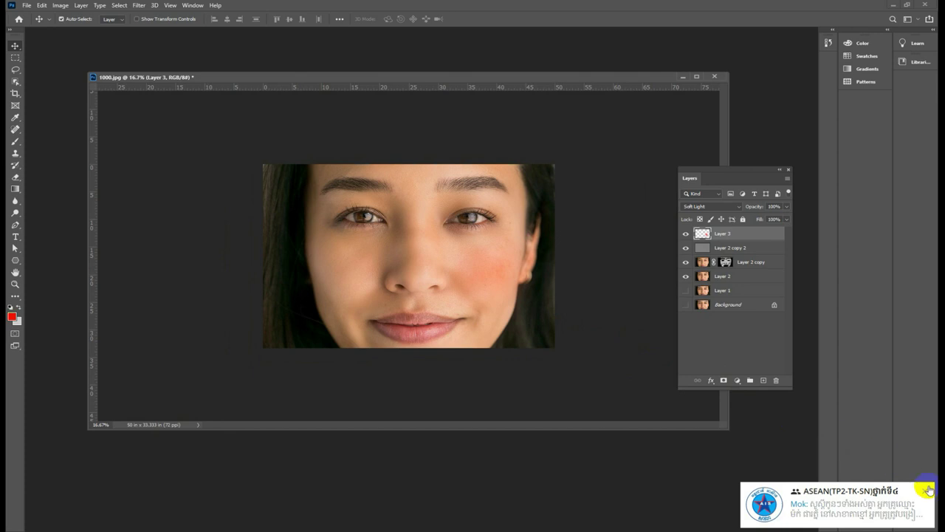
# Make the blush Multiply at 26% opacity, nudge it on the right cheek, and copy it to the left cheek
pyautogui.click(685, 233)
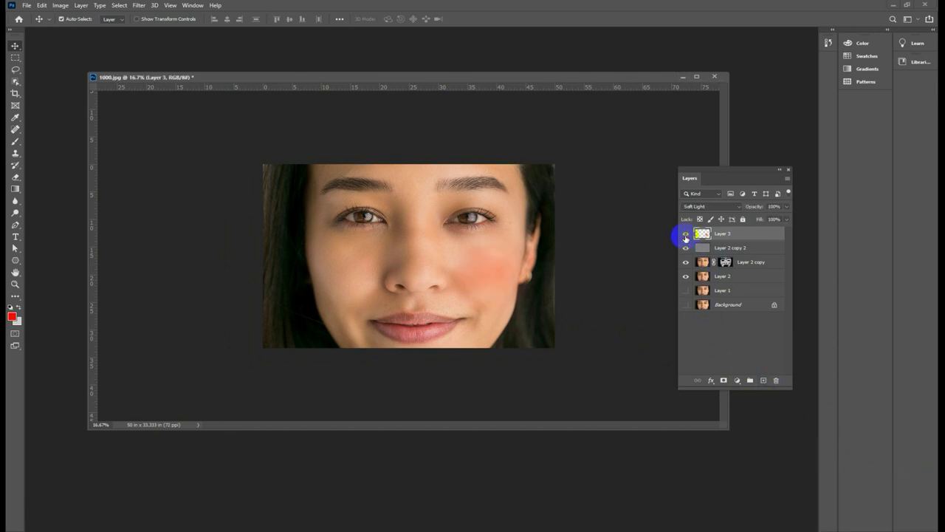
pyautogui.click(686, 234)
pyautogui.click(706, 206)
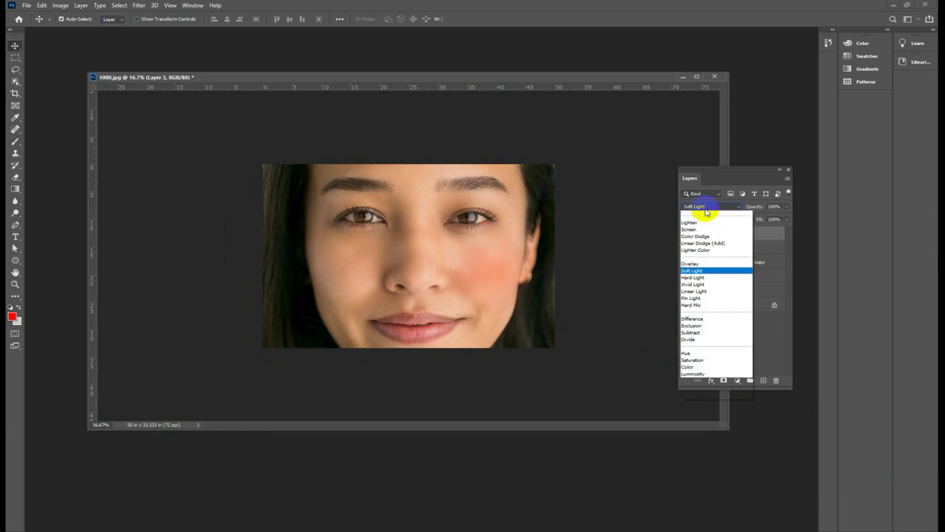
pyautogui.click(698, 241)
pyautogui.click(787, 206)
pyautogui.click(764, 219)
pyautogui.moveTo(758, 220); pyautogui.dragTo(752, 219)
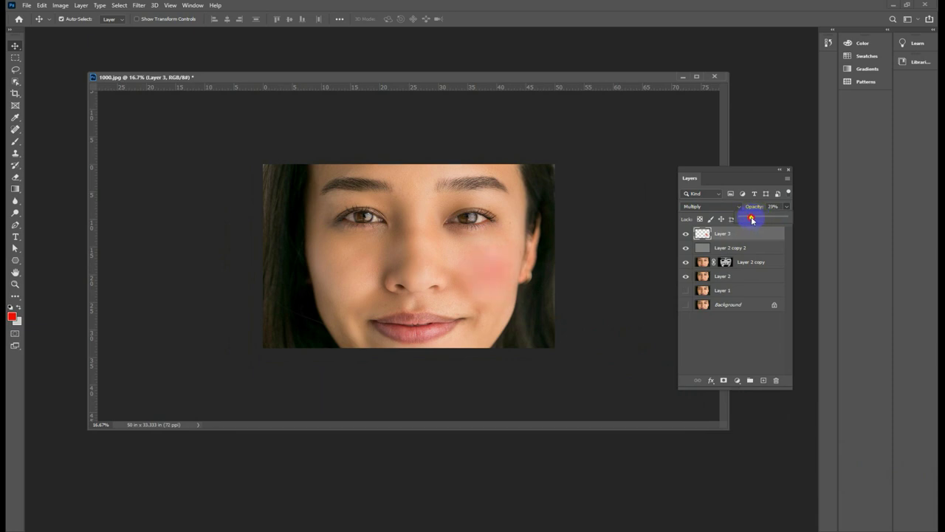
pyautogui.click(700, 235)
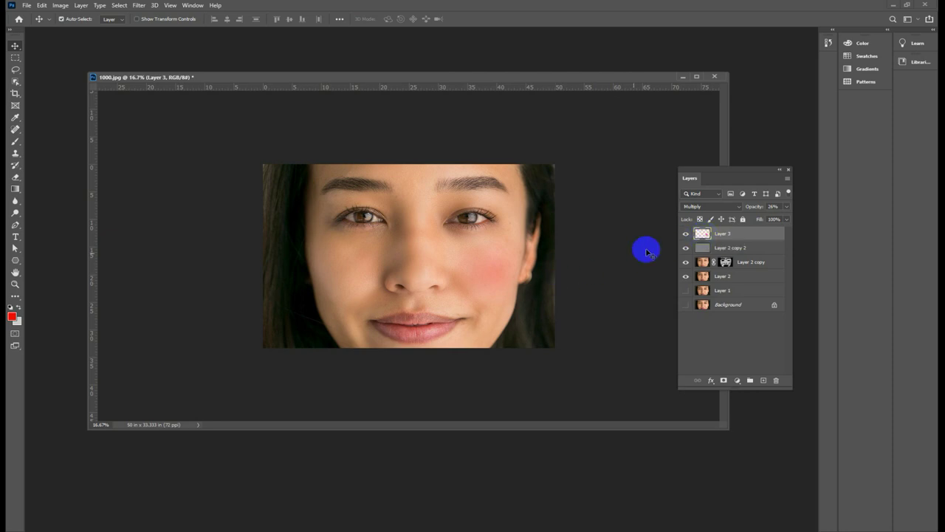
pyautogui.moveTo(495, 276); pyautogui.dragTo(506, 284)
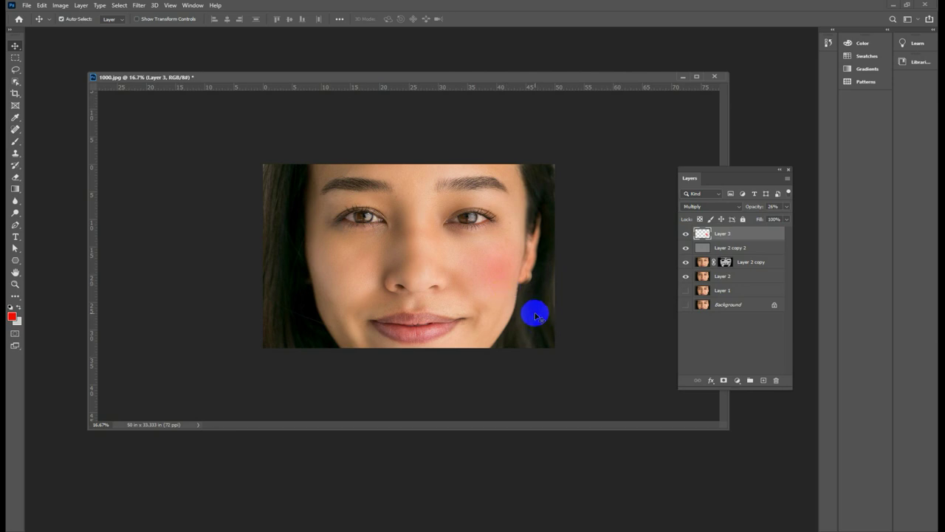
pyautogui.moveTo(499, 274)
pyautogui.mouseDown()
pyautogui.moveTo(341, 279)
pyautogui.moveTo(340, 298)
pyautogui.mouseUp()
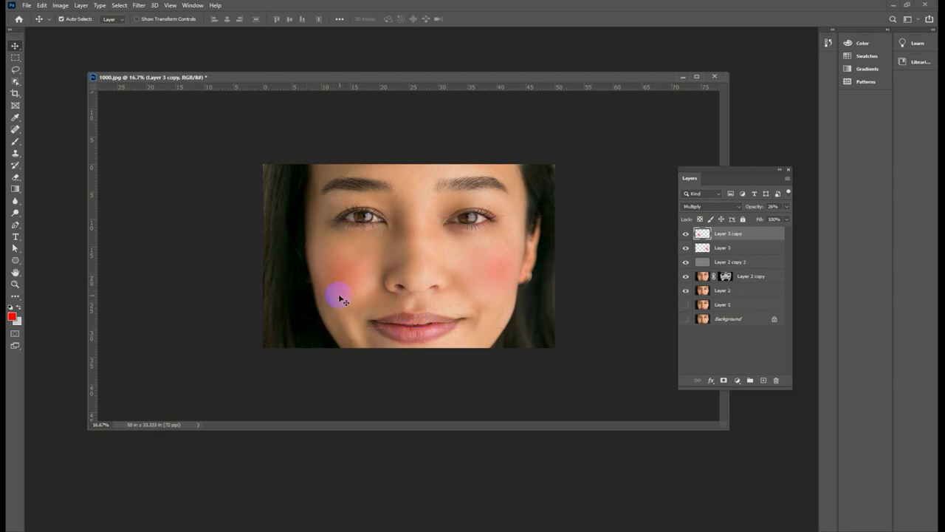
# Position the copied blush on the left cheek and set its opacity to 20%
pyautogui.click(352, 282)
pyautogui.moveTo(341, 280); pyautogui.dragTo(338, 274)
pyautogui.click(776, 207)
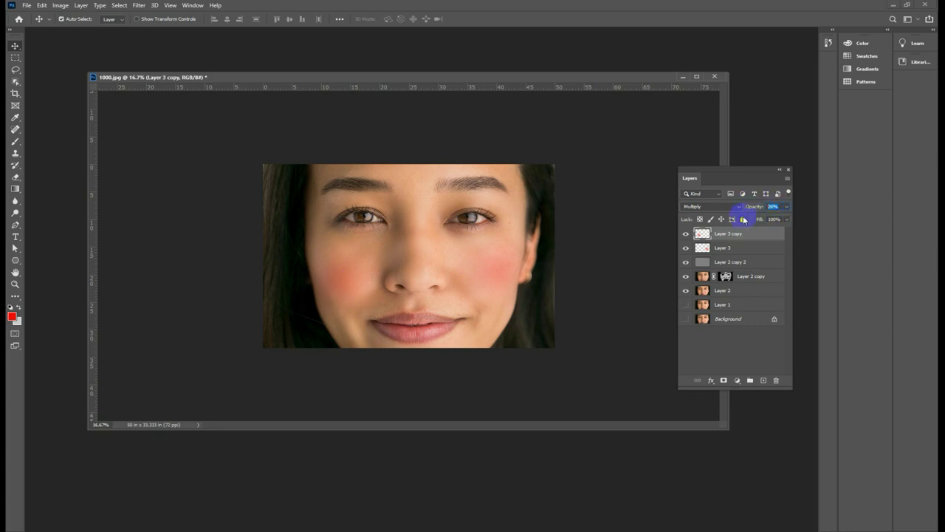
pyautogui.write('20')
pyautogui.press('Return')
# Lower the right-cheek blush, Layer 3, to 20% opacity too
pyautogui.click(722, 249)
pyautogui.click(773, 206)
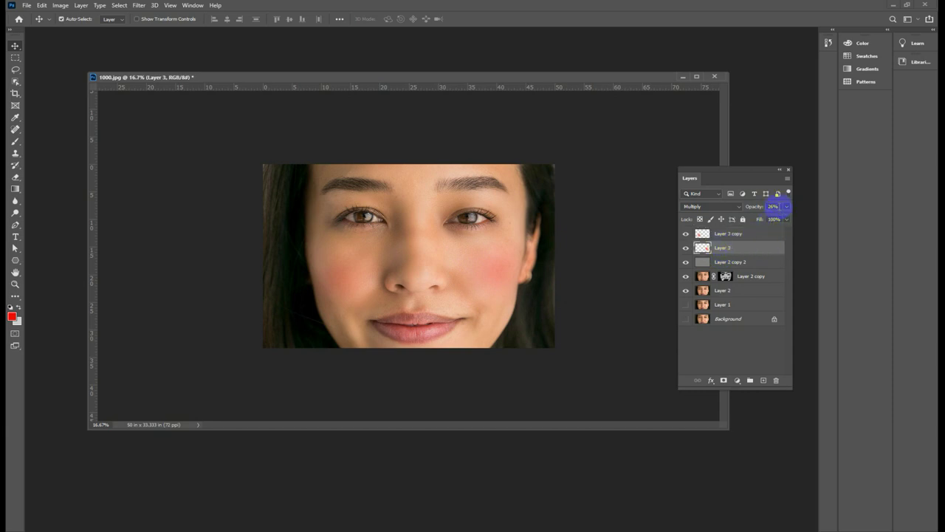
pyautogui.write('20')
pyautogui.press('Return')
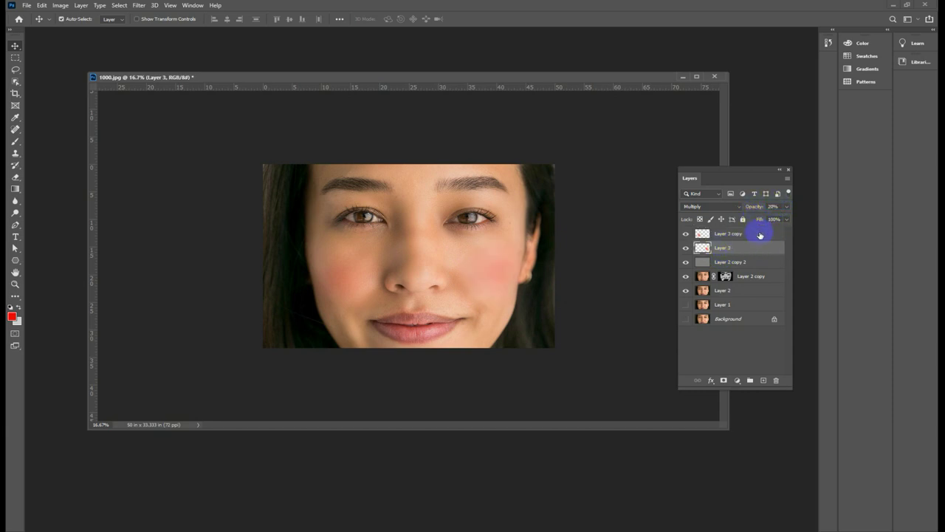
pyautogui.click(22, 44)
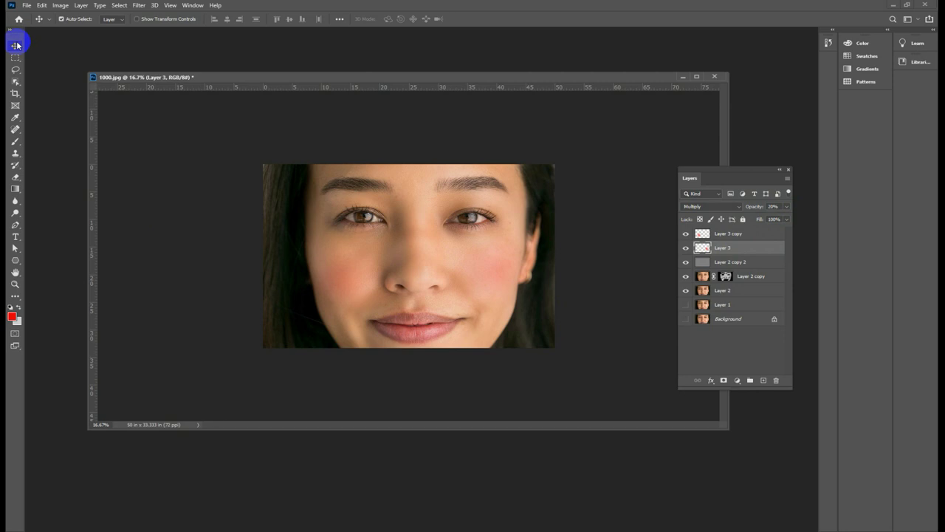
pyautogui.click(705, 235)
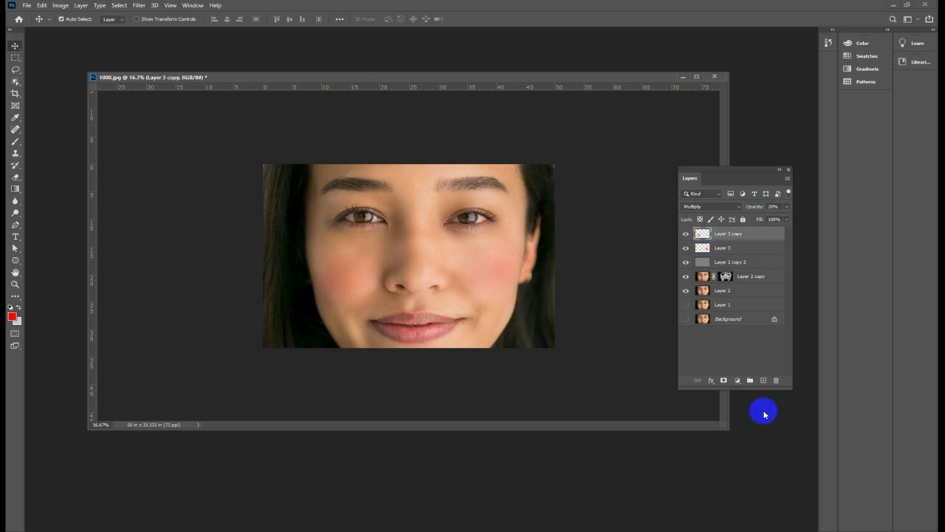
# Add Layer 4 and paint red over the lips with a small soft round brush
pyautogui.click(764, 381)
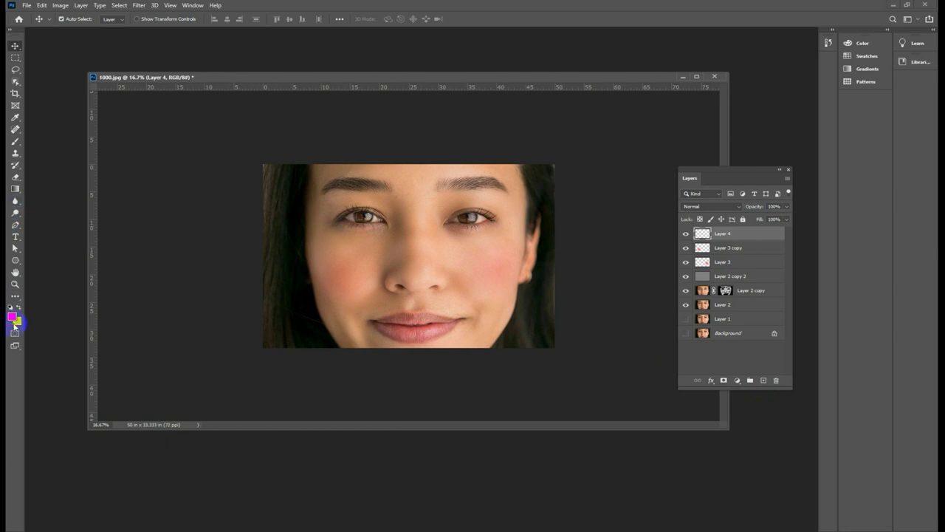
pyautogui.click(15, 141)
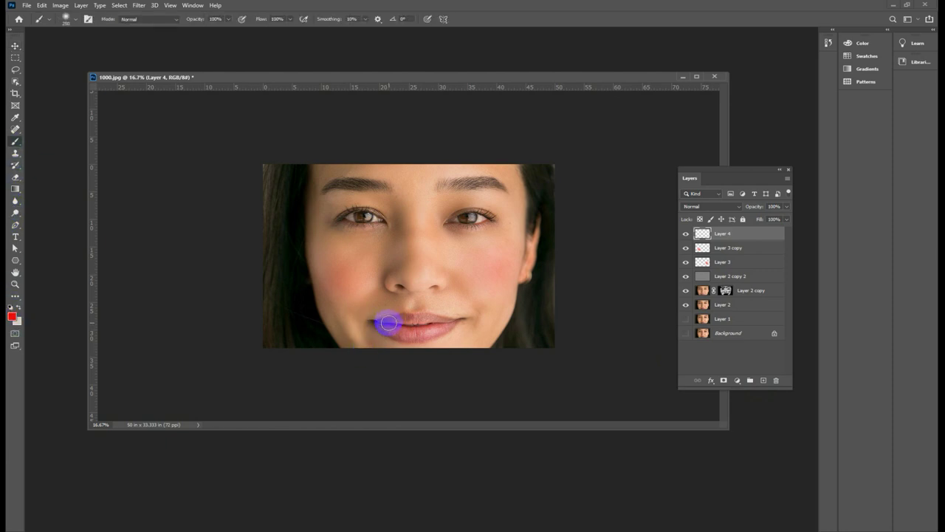
pyautogui.hotkey('ctrl', '+')
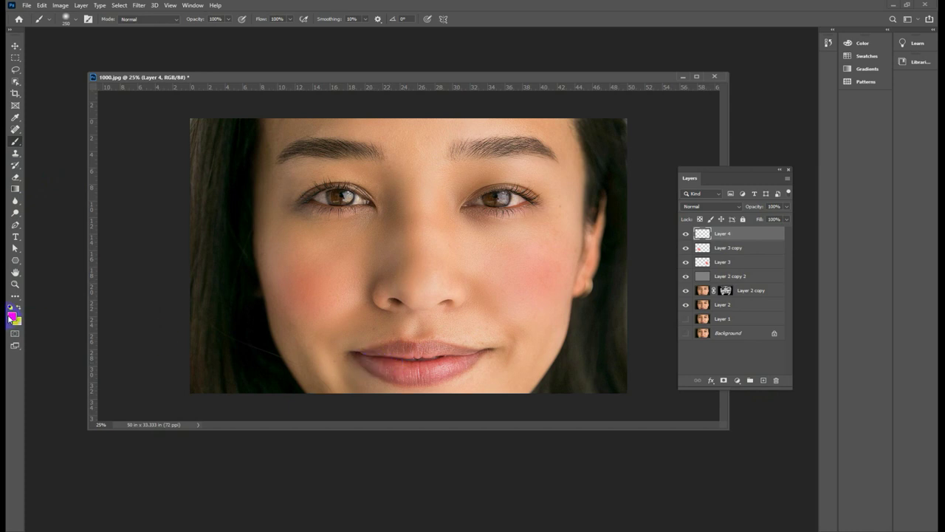
pyautogui.press('[')
pyautogui.press('[')
pyautogui.press('[')
pyautogui.rightClick(365, 360)
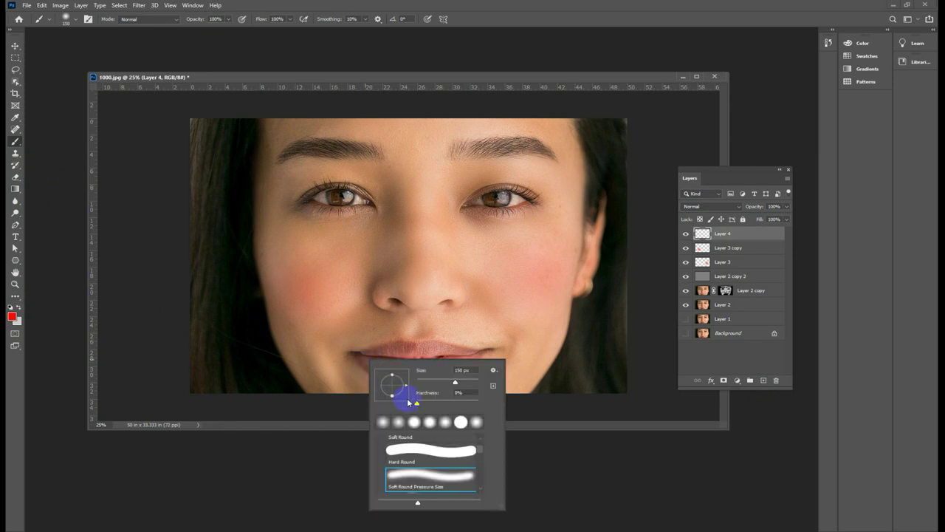
pyautogui.click(365, 360)
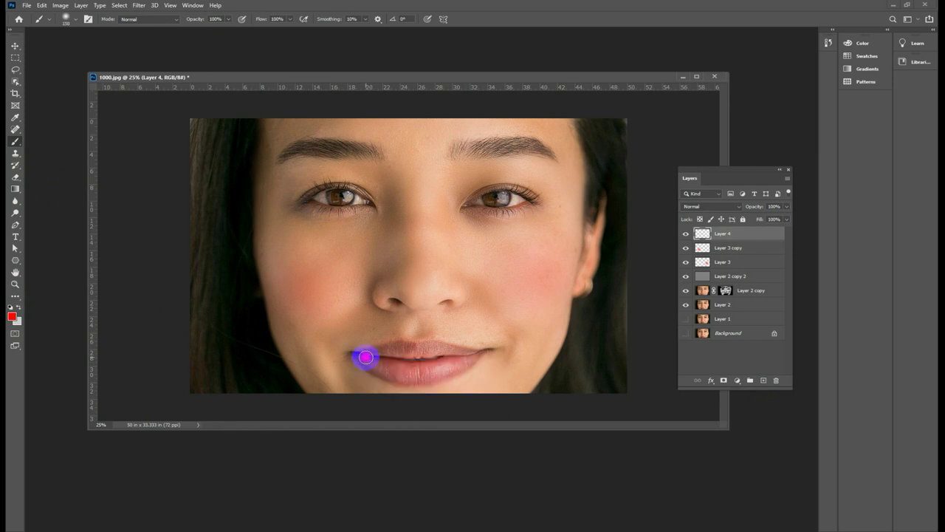
pyautogui.moveTo(365, 359)
pyautogui.mouseDown()
pyautogui.moveTo(433, 376)
pyautogui.moveTo(480, 355)
pyautogui.moveTo(418, 344)
pyautogui.moveTo(355, 354)
pyautogui.moveTo(411, 344)
pyautogui.moveTo(489, 352)
pyautogui.moveTo(447, 364)
pyautogui.moveTo(379, 362)
pyautogui.mouseUp()
pyautogui.press('[')
# Set Layer 4 to Soft Light and drop its opacity from 50% to 30%
pyautogui.click(709, 207)
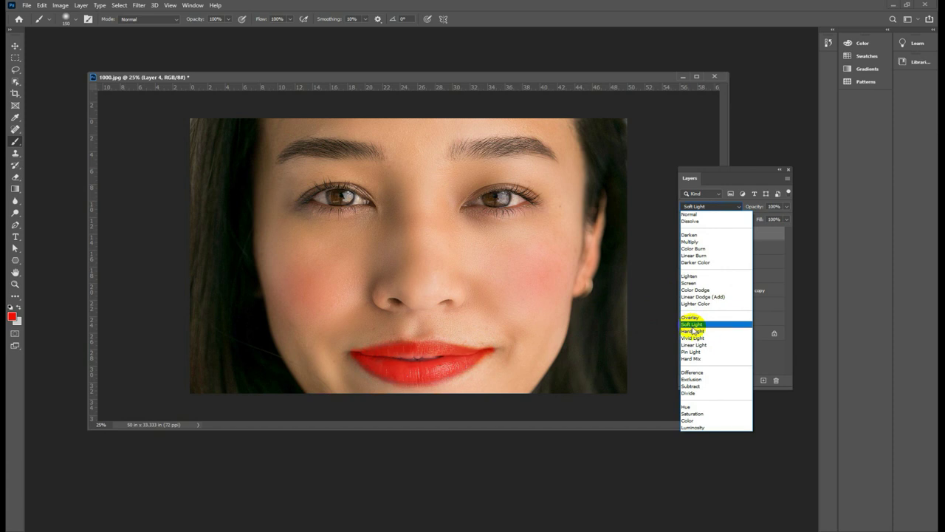
pyautogui.click(694, 325)
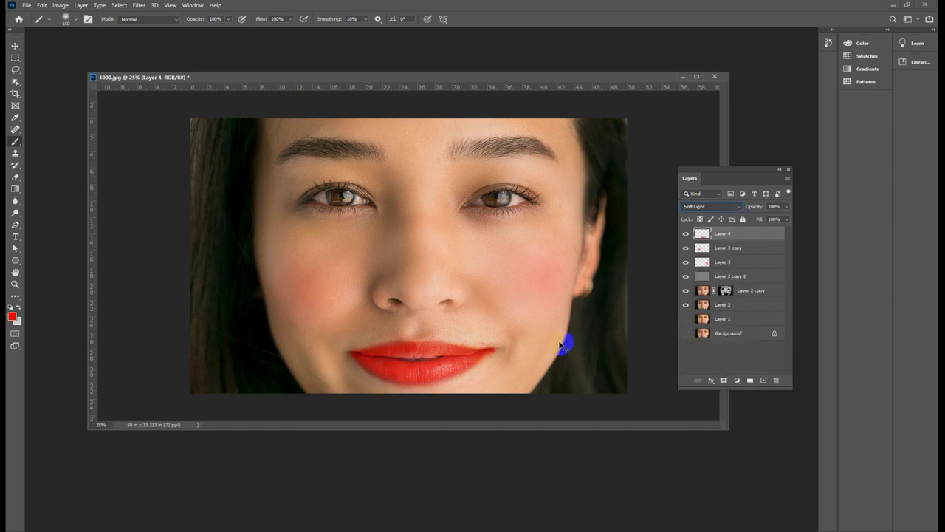
pyautogui.hotkey('ctrl', '-')
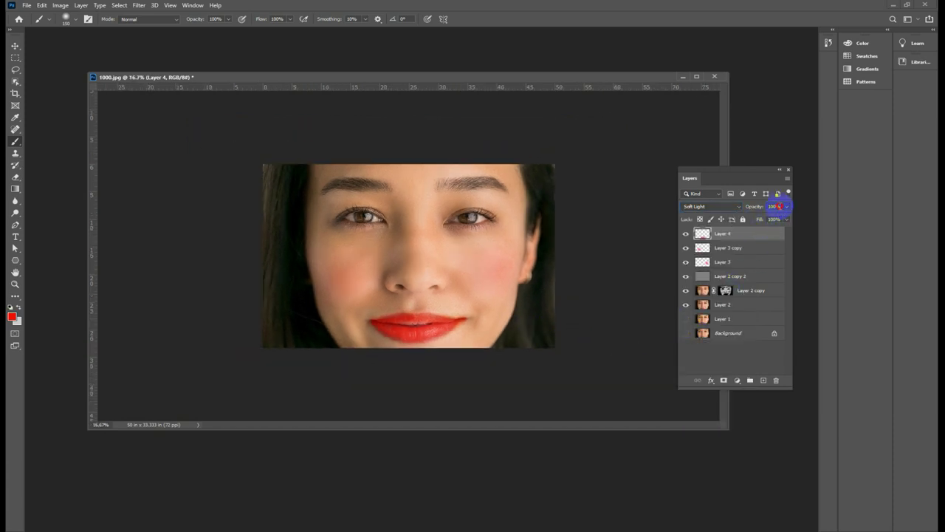
pyautogui.write('50')
pyautogui.press('Return')
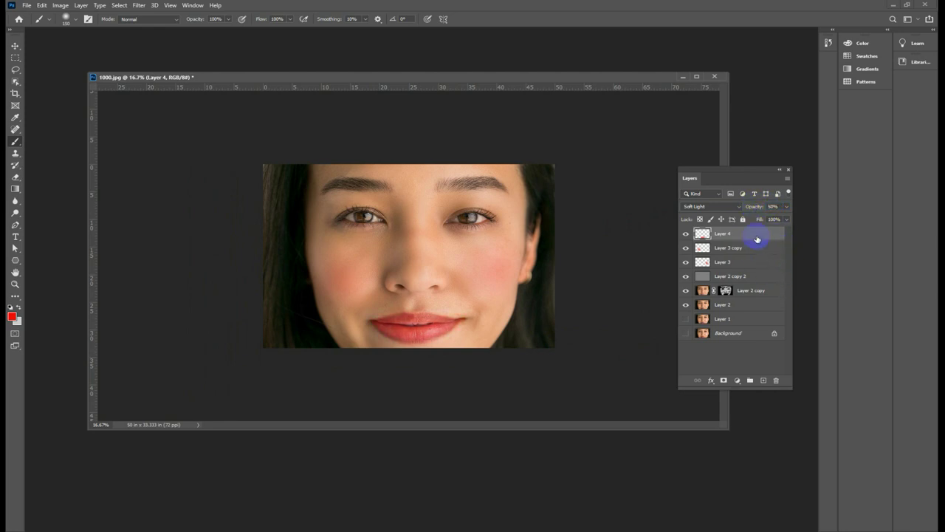
pyautogui.click(762, 207)
pyautogui.moveTo(759, 210); pyautogui.dragTo(751, 210)
pyautogui.click(678, 230)
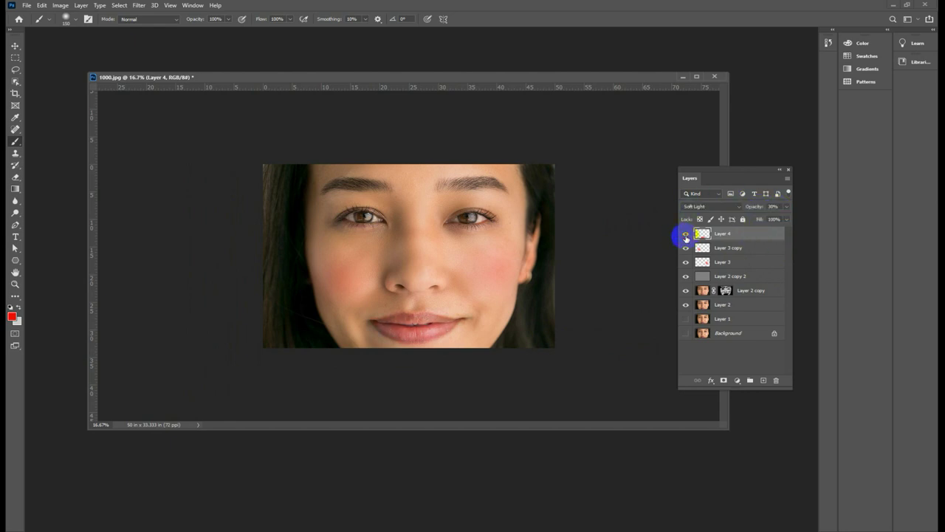
pyautogui.click(16, 46)
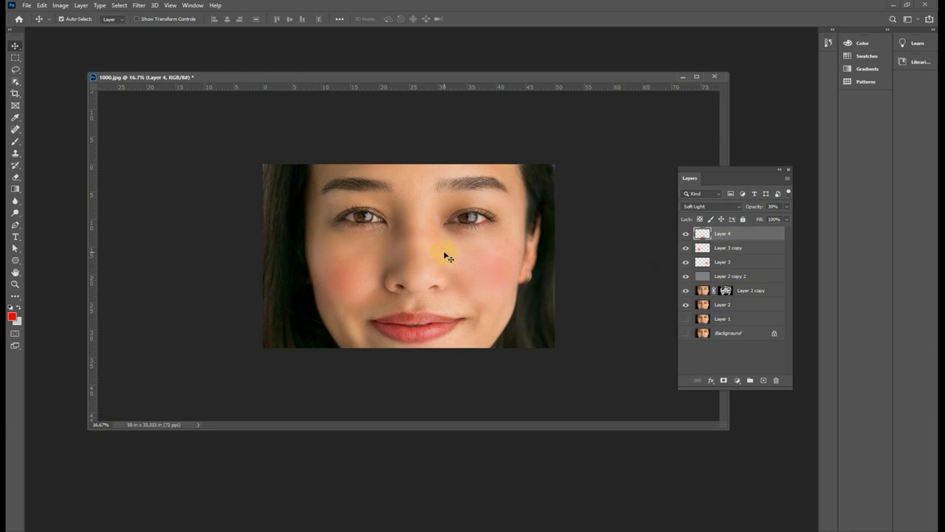
pyautogui.click(415, 229)
pyautogui.click(473, 376)
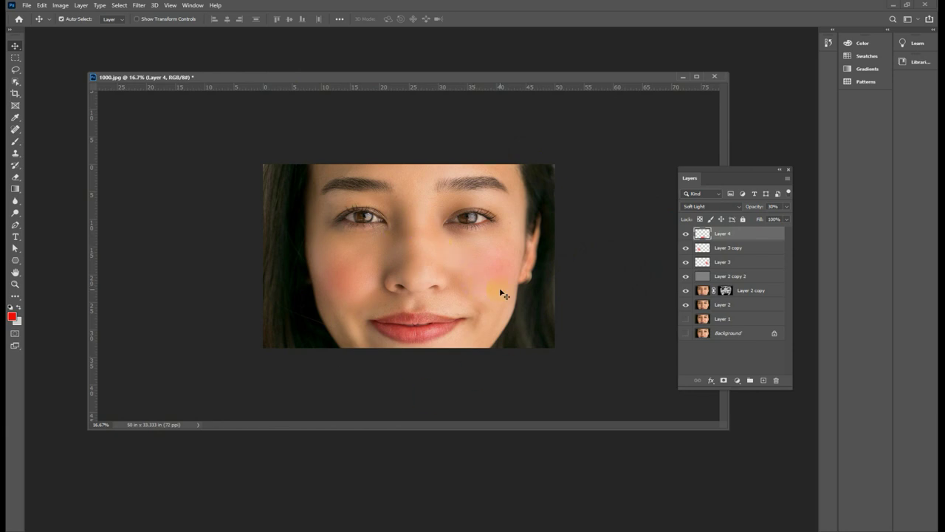